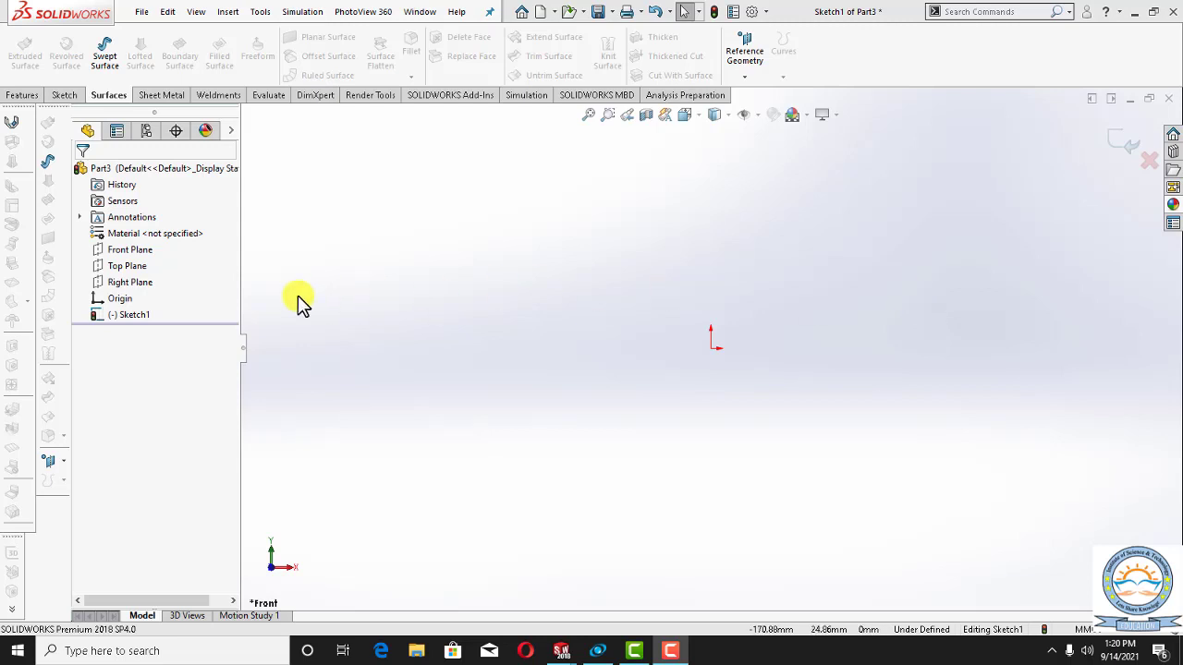
Sketch a closed stepped bolt half-profile of lines on the Front Plane, about 126 mm long, 15 mm high at the shank and 23 mm at the head.
right_click(137, 252)
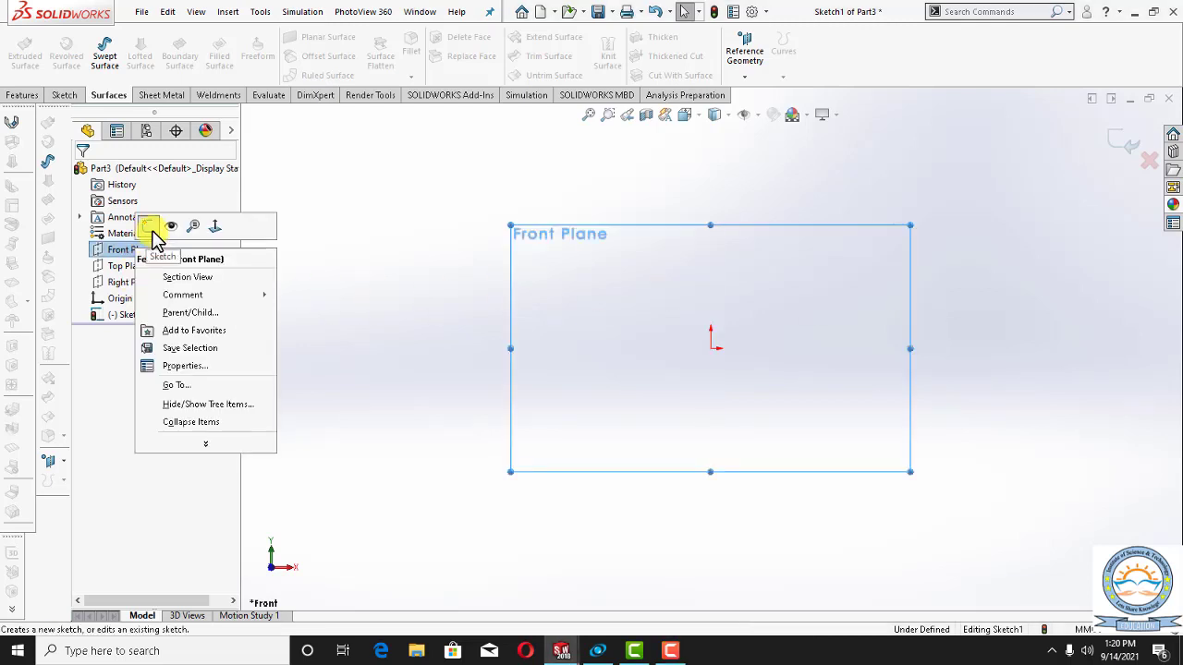
left_click(64, 96)
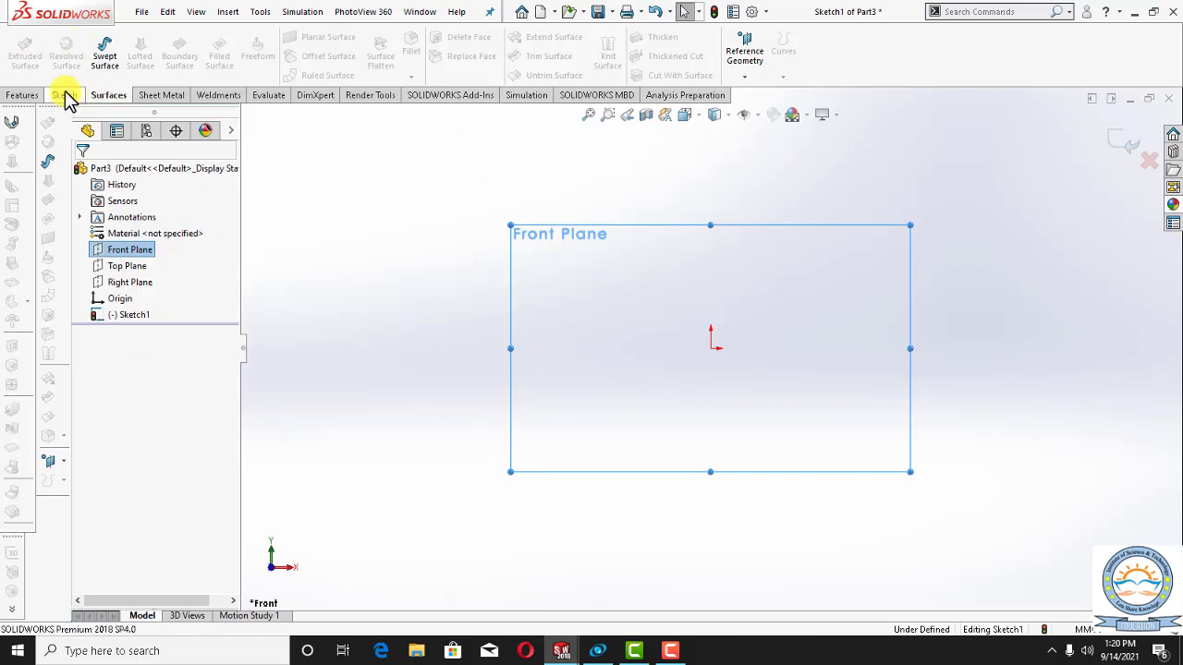
left_click(95, 38)
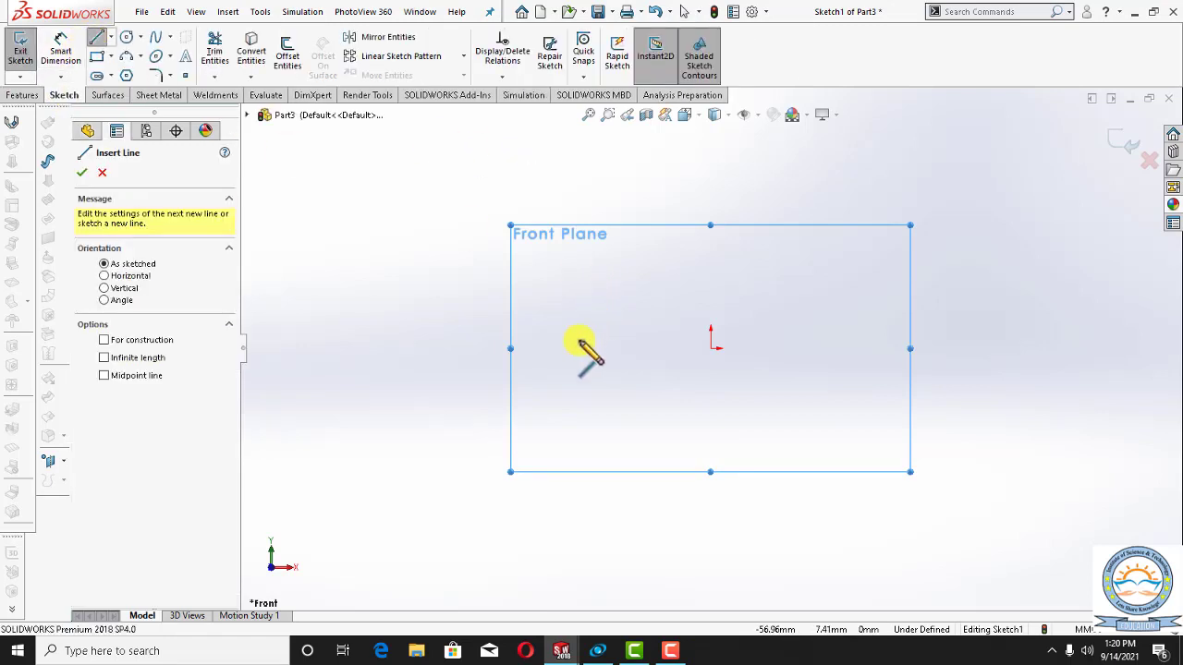
left_click(552, 349)
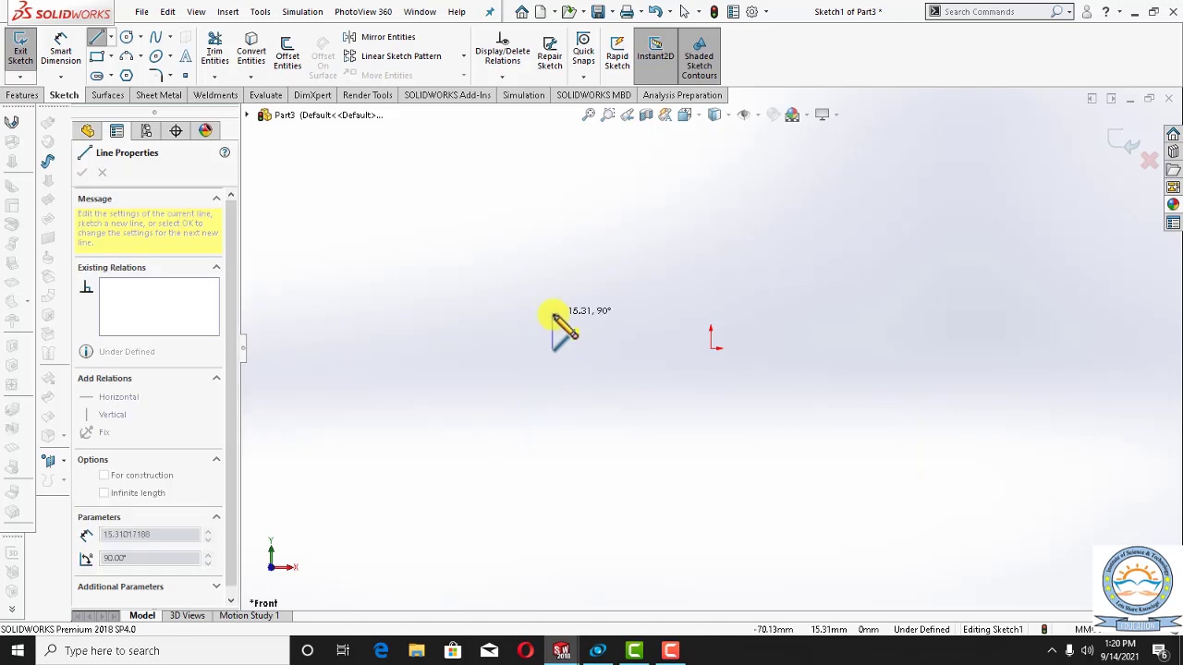
left_click(552, 315)
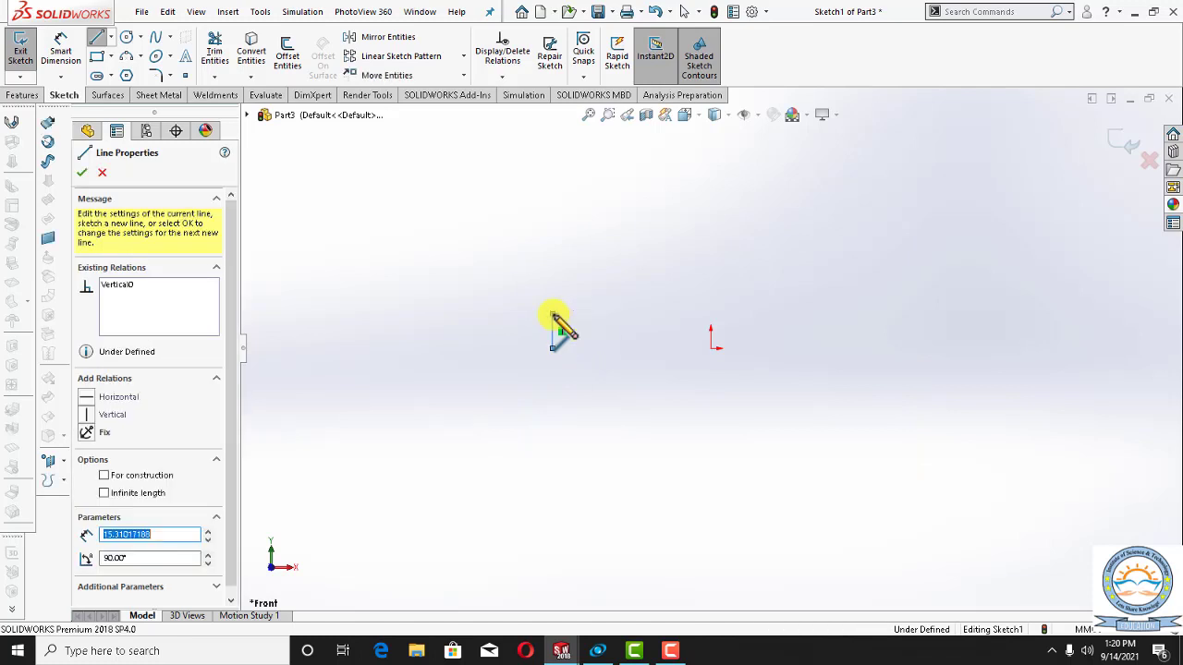
left_click(788, 315)
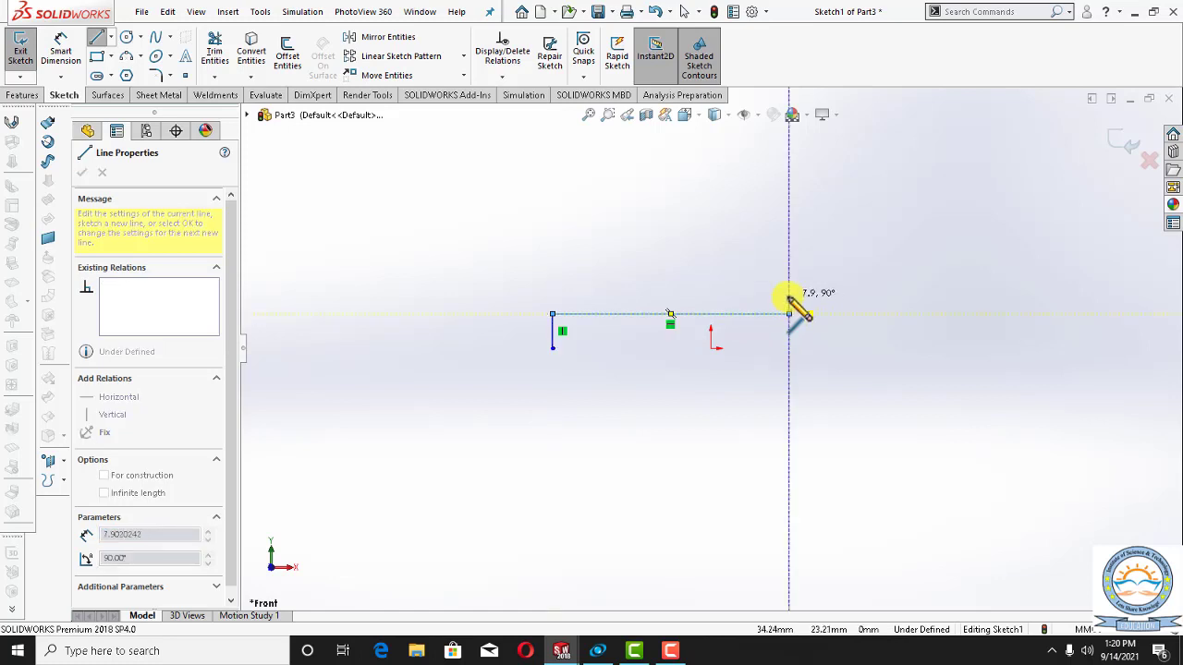
left_click(788, 296)
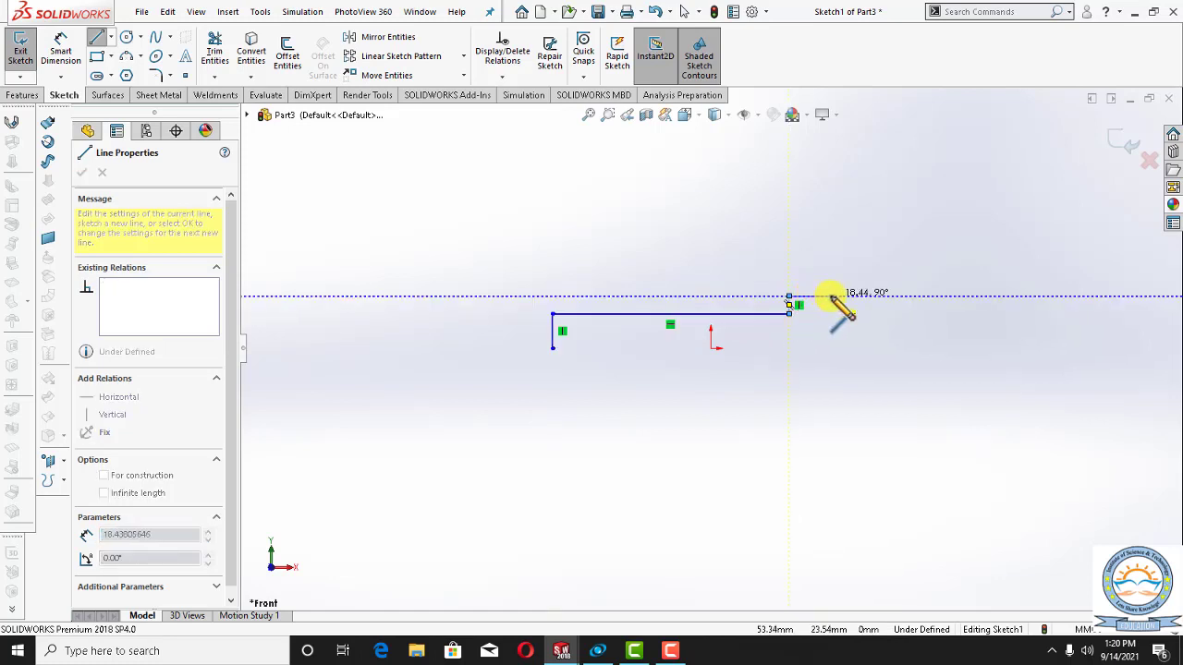
left_click(834, 297)
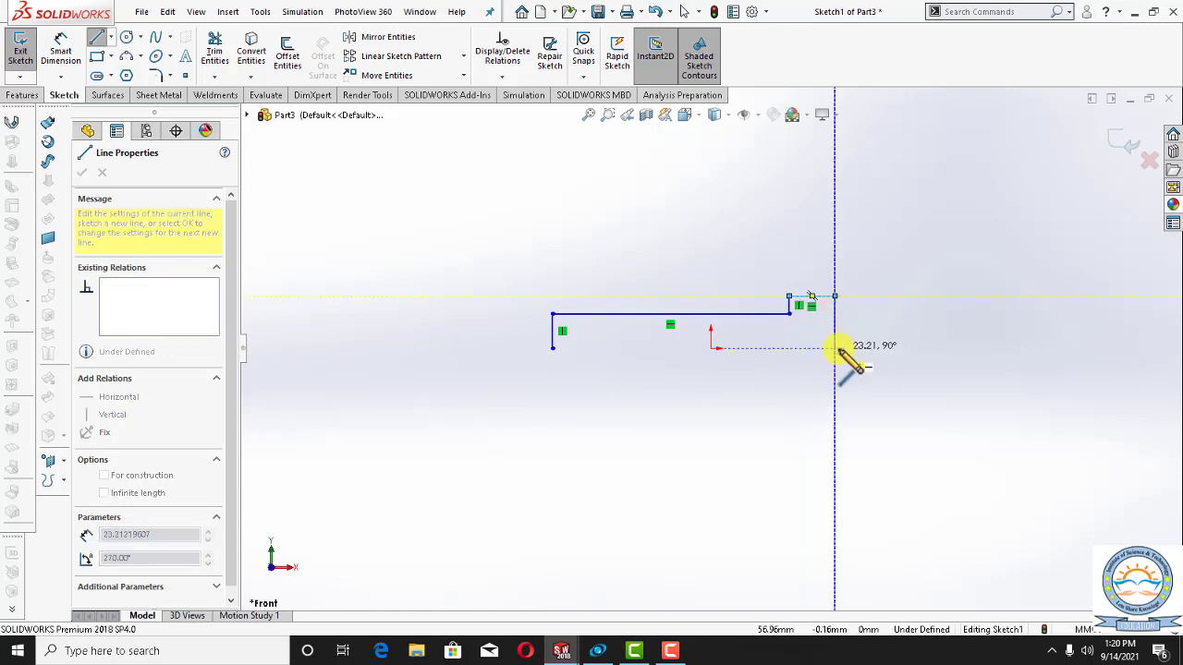
left_click(836, 348)
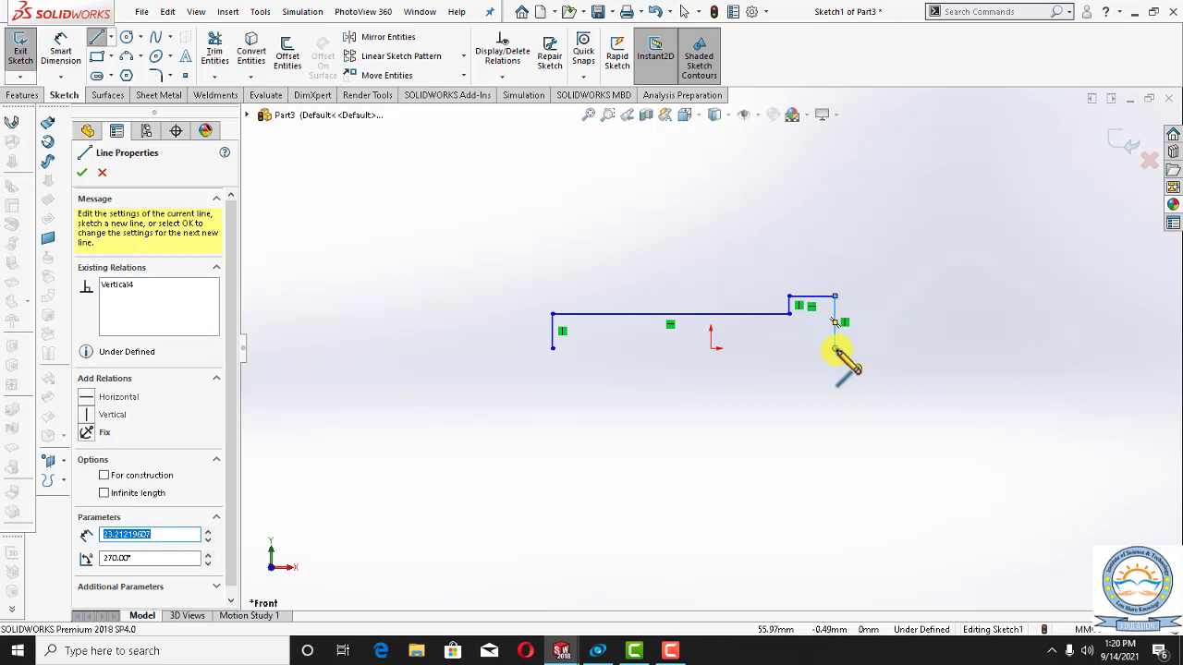
left_click(552, 348)
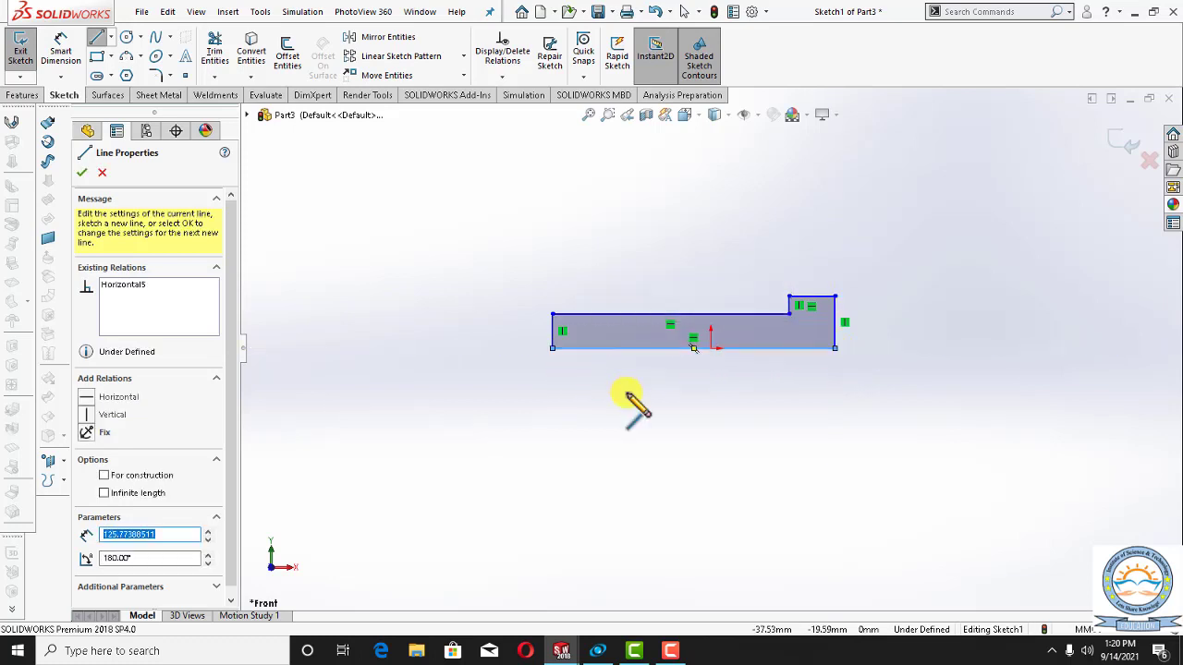
right_click(630, 396)
left_click(699, 406)
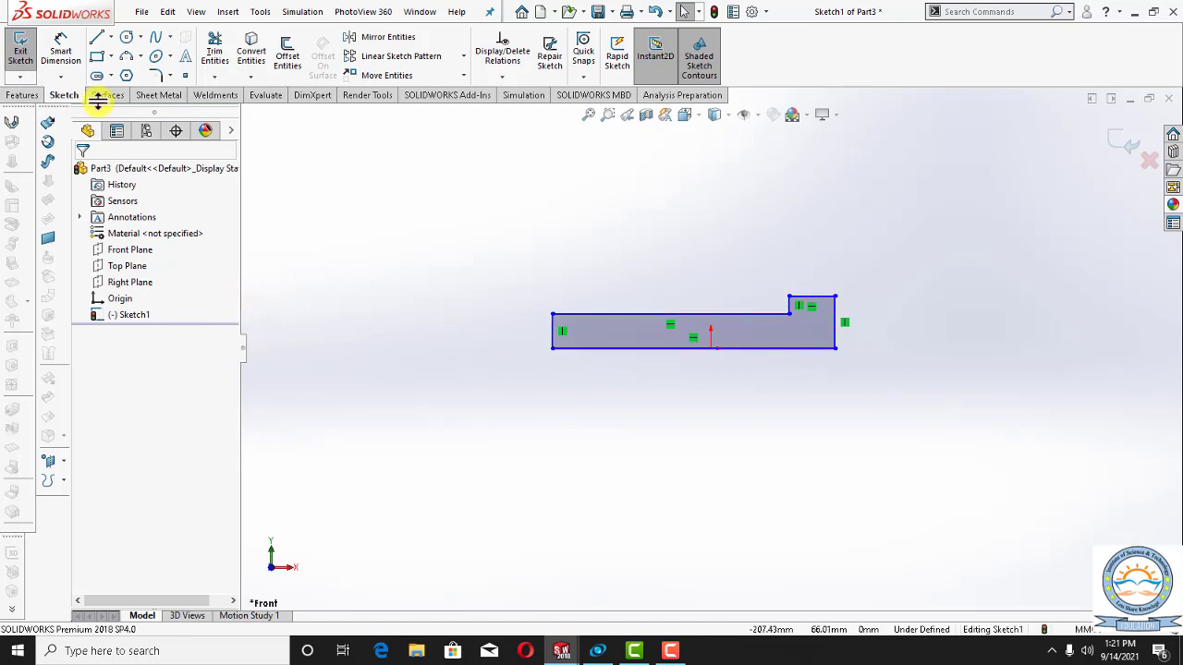
Draw a horizontal centerline about 202 mm long along the profile's bottom edge, extending past both ends.
left_click(111, 37)
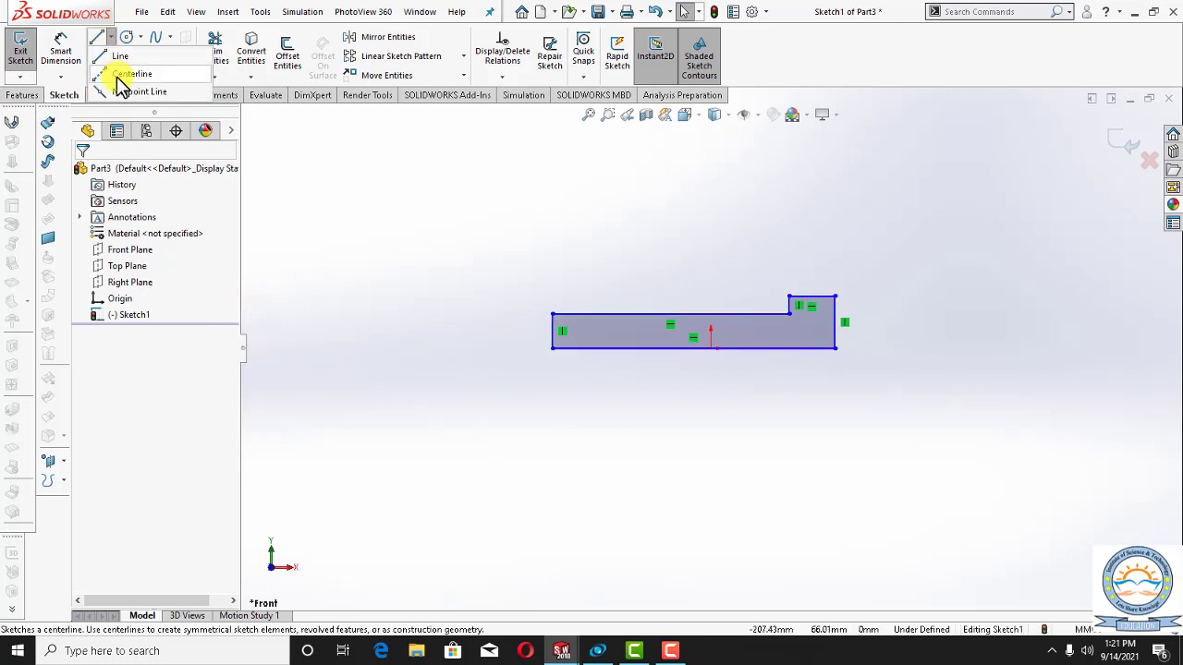
left_click(120, 74)
left_click(415, 348)
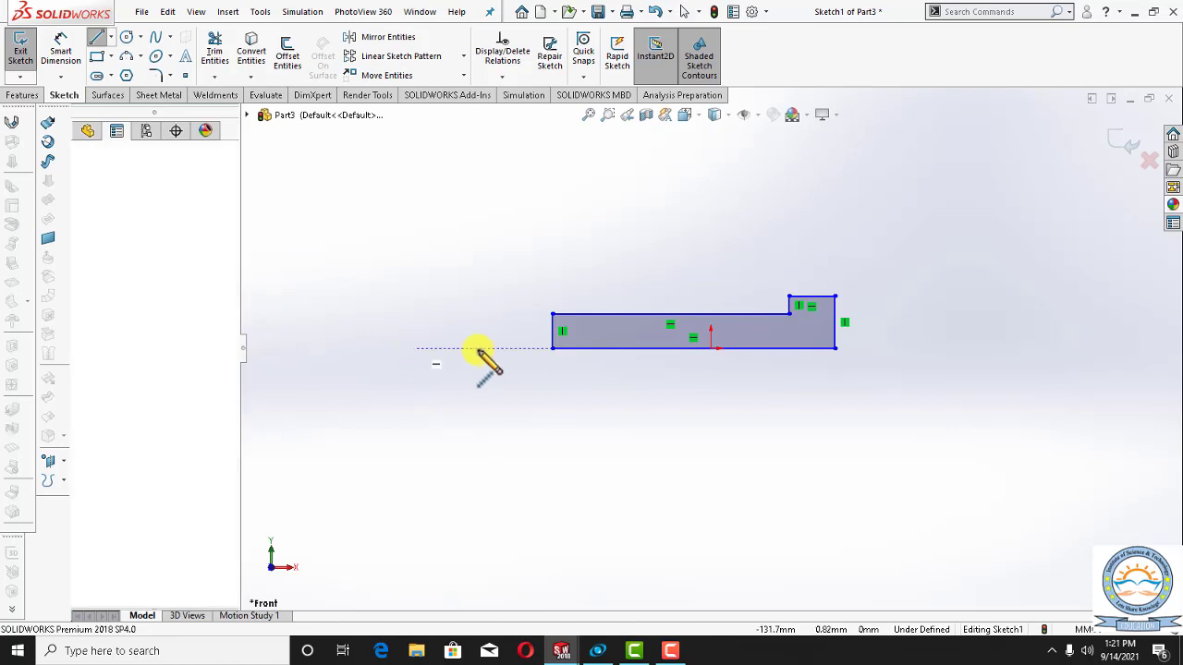
left_click(867, 349)
right_click(913, 381)
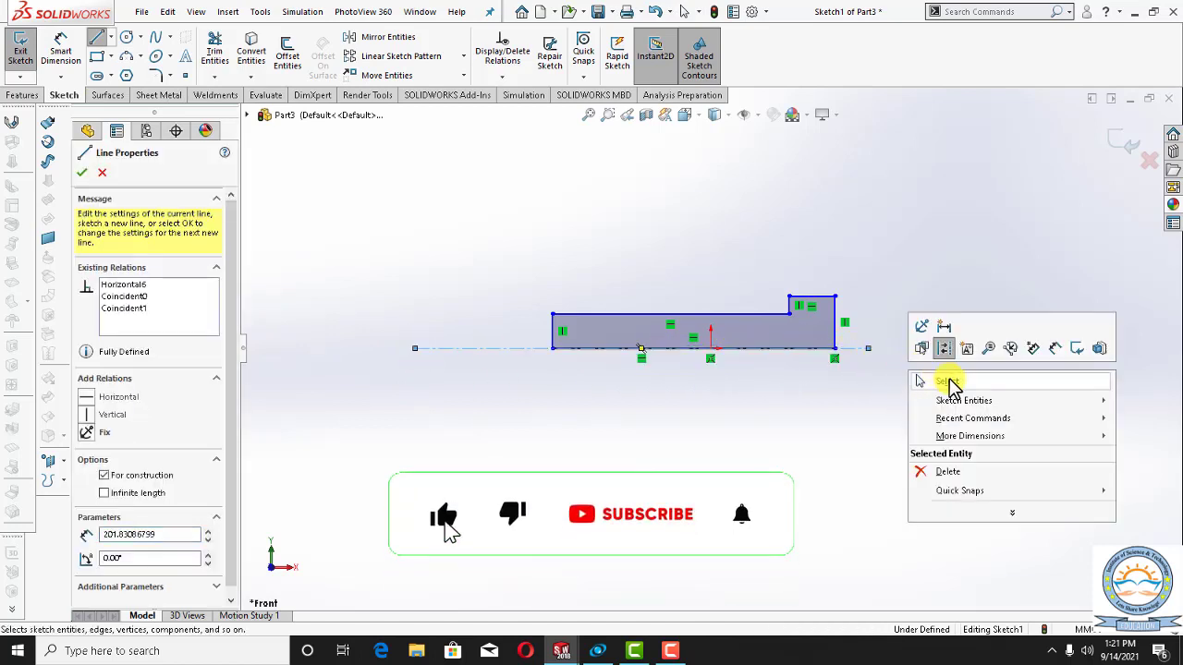
left_click(949, 380)
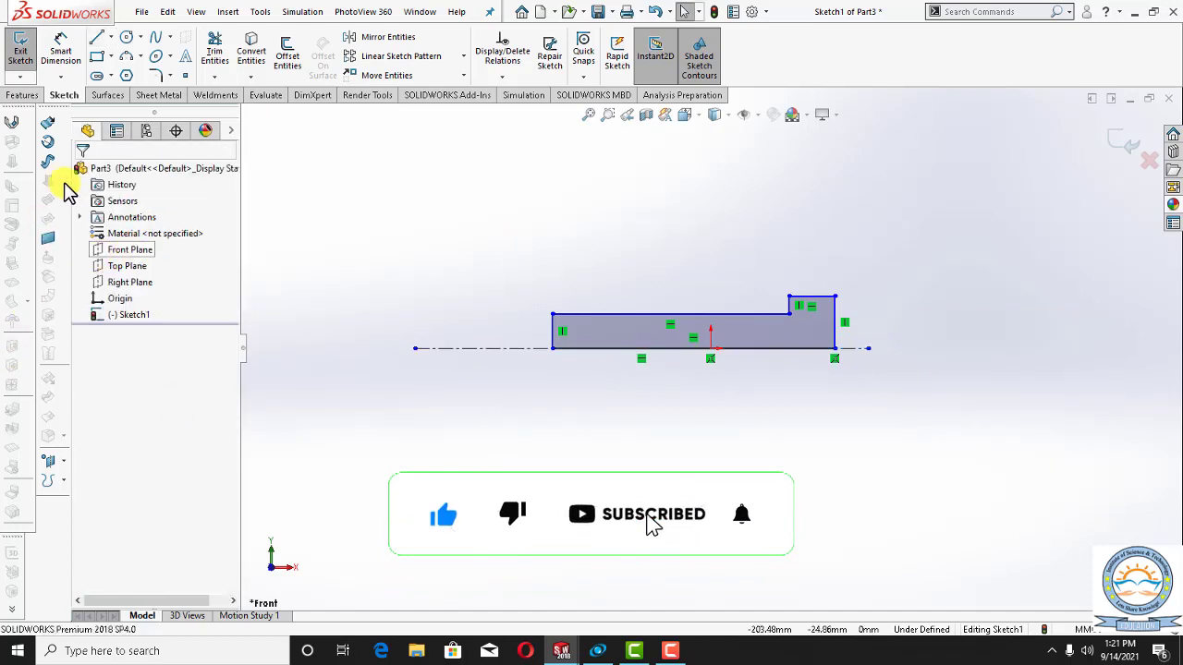
Revolve the profile 360 degrees about the centerline into a solid bolt body.
left_click(25, 95)
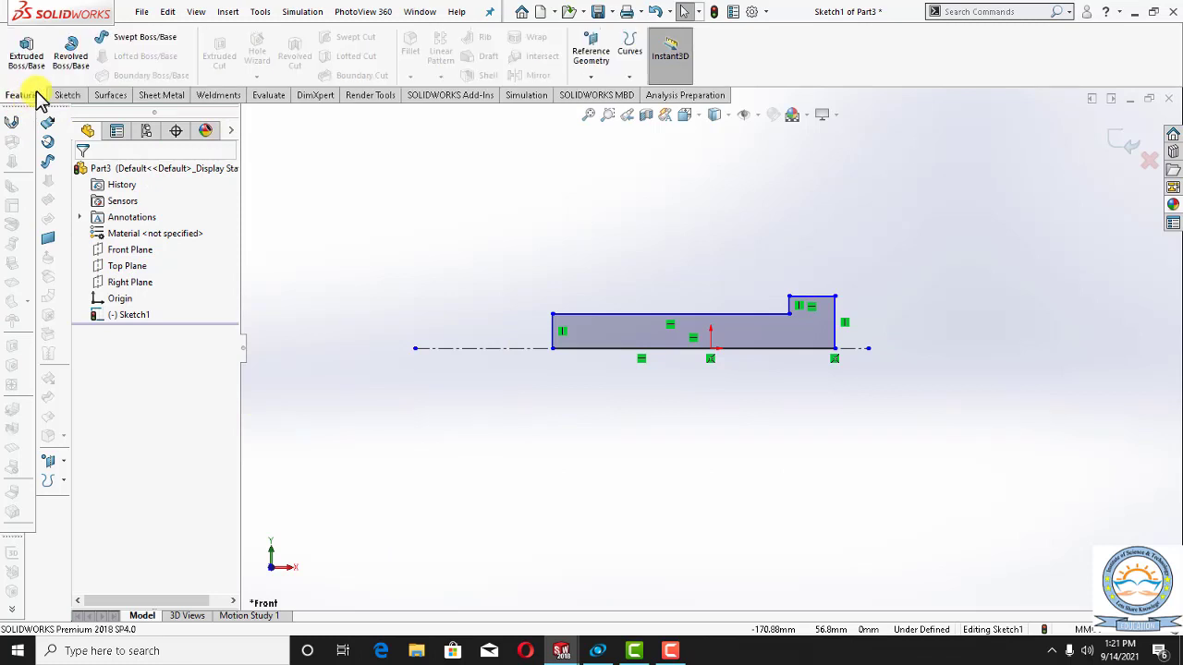
left_click(74, 72)
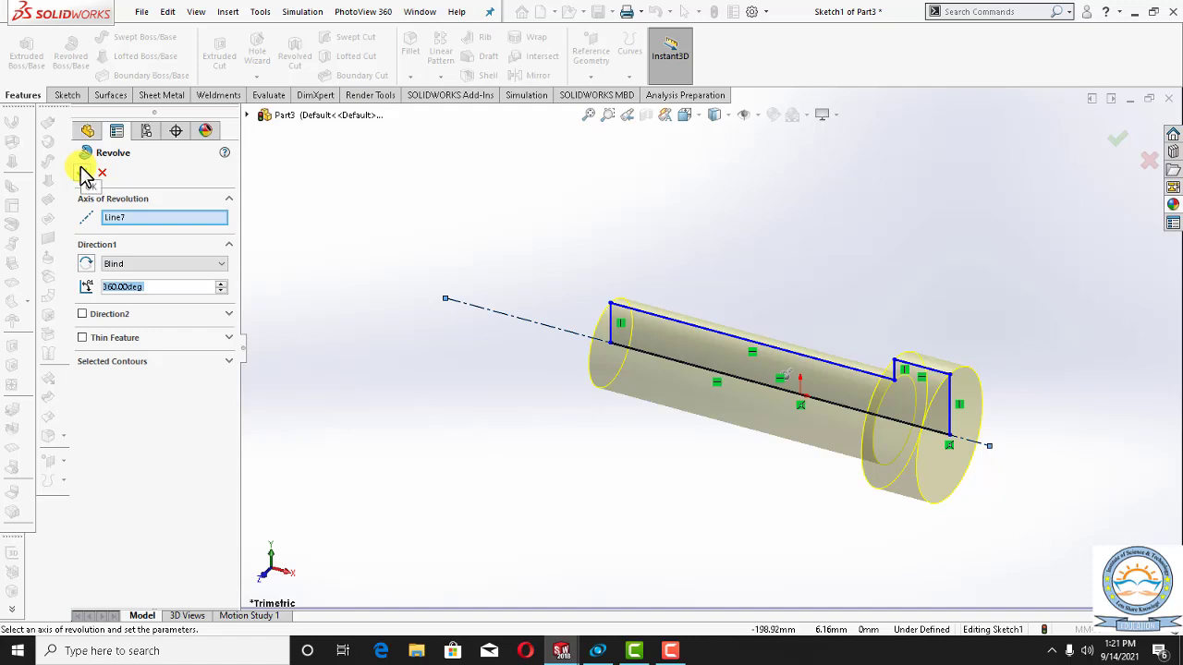
left_click(84, 171)
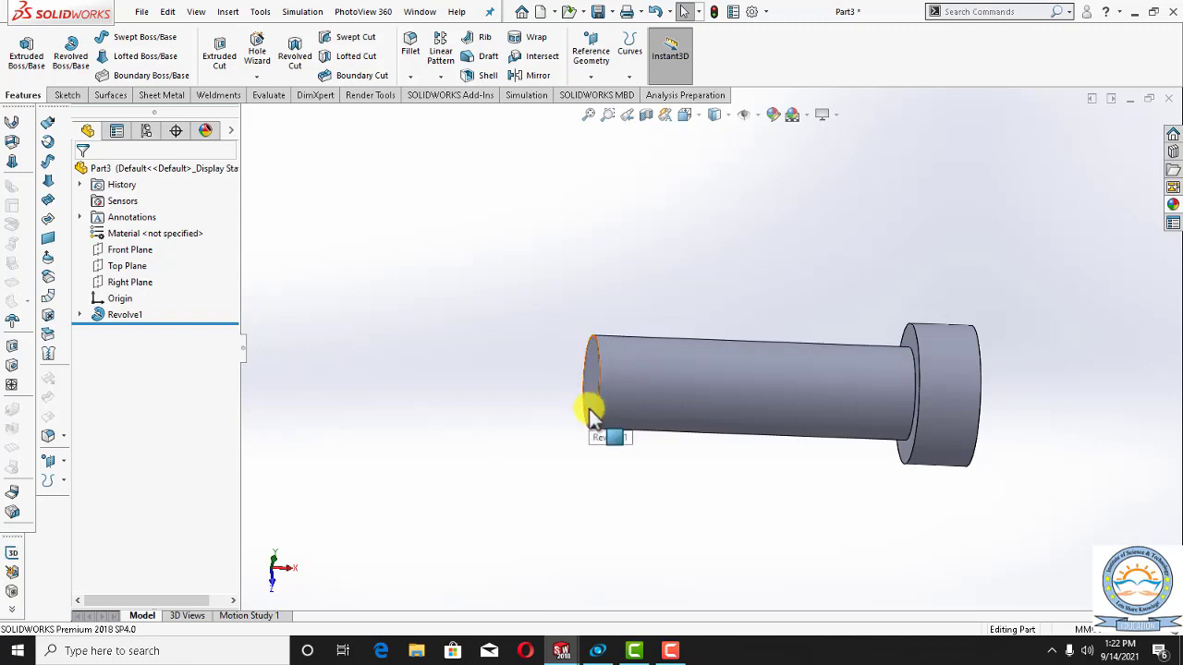
Chamfer the circular edge at the shank's free end with a distance of 3 mm at 45 degrees.
left_click(408, 78)
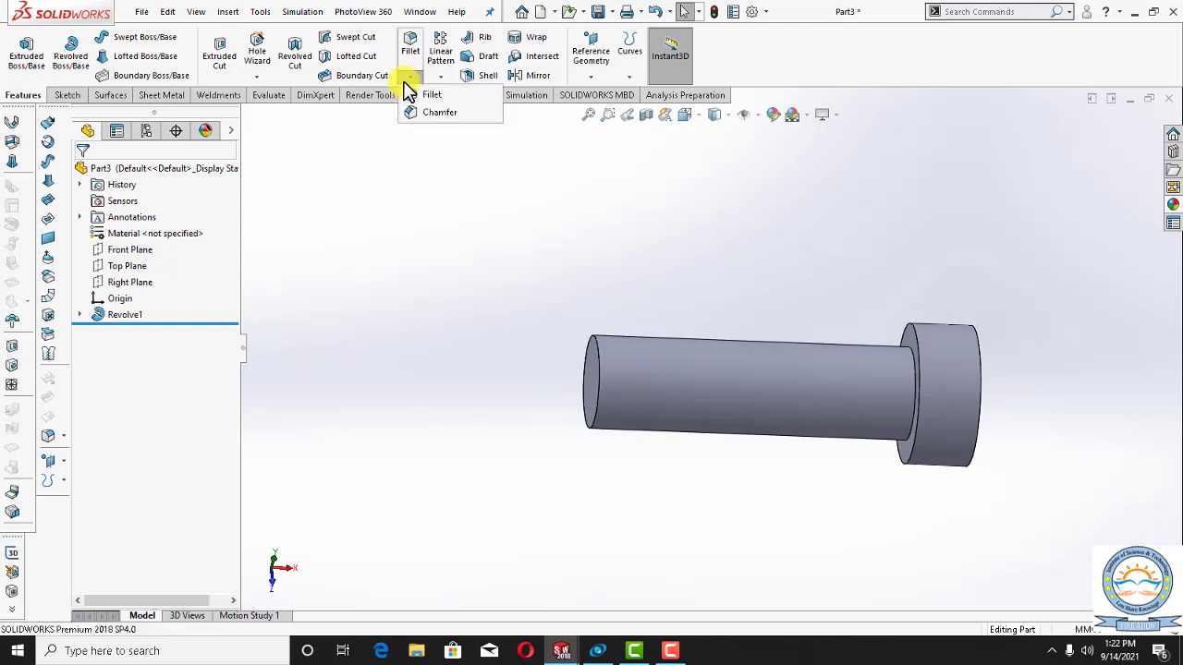
left_click(425, 113)
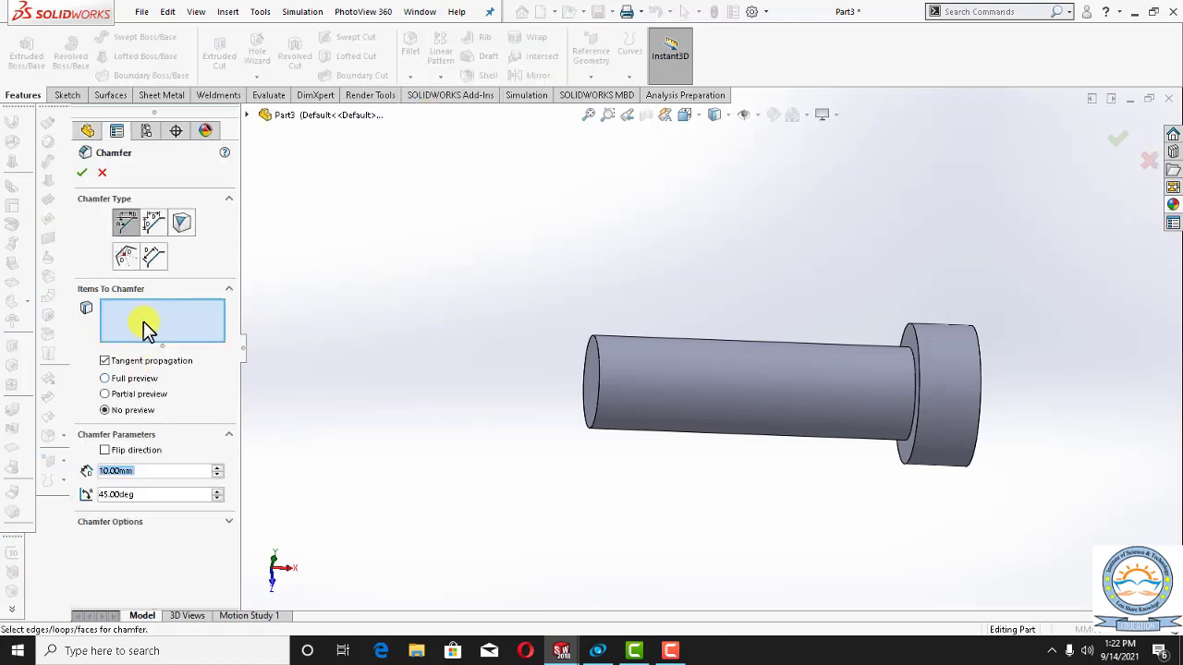
left_click(141, 327)
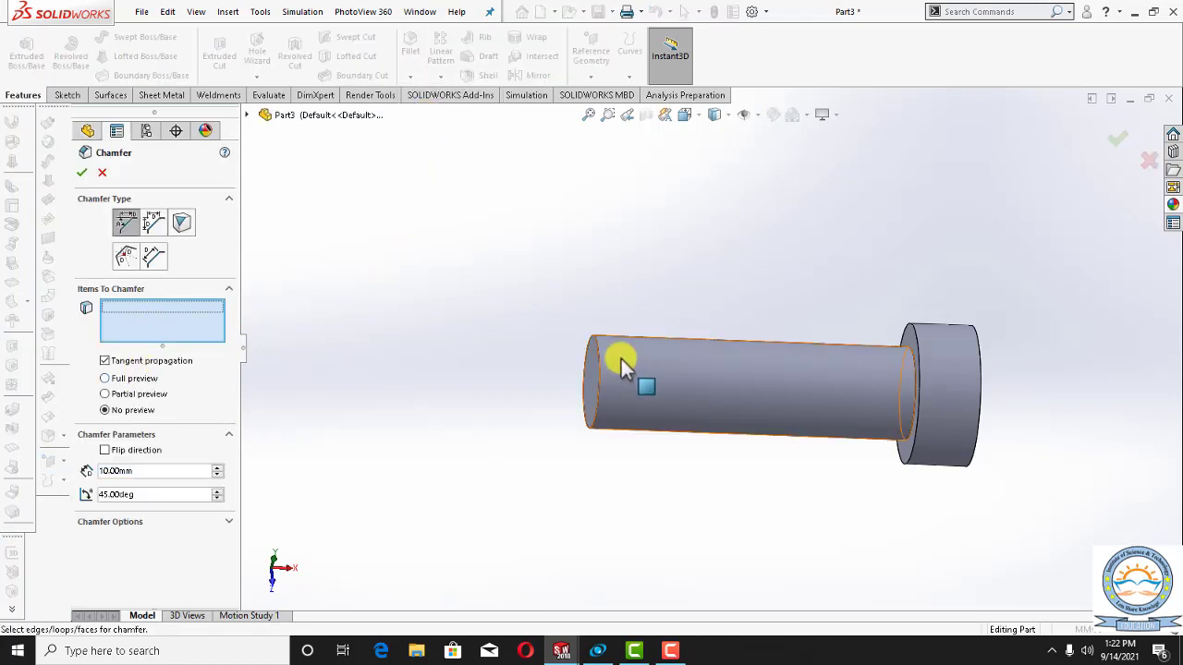
left_click(599, 368)
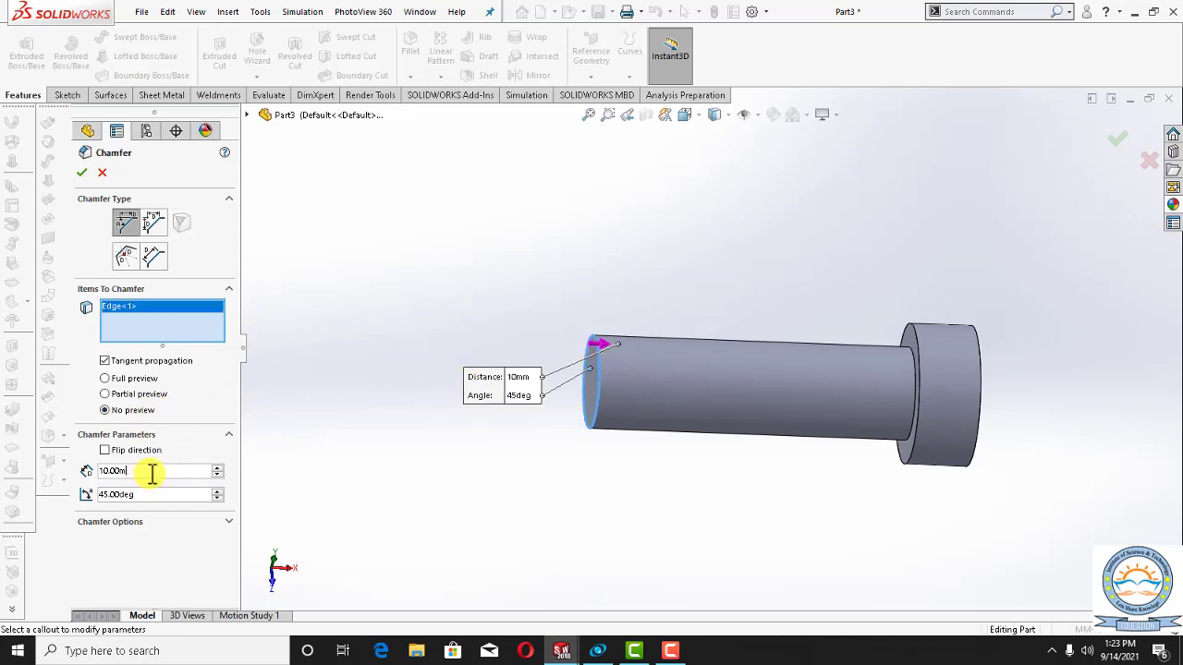
key("BackSpace")
key("BackSpace")
key("BackSpace")
key("BackSpace")
key("BackSpace")
key("BackSpace")
type("3")
key("Return")
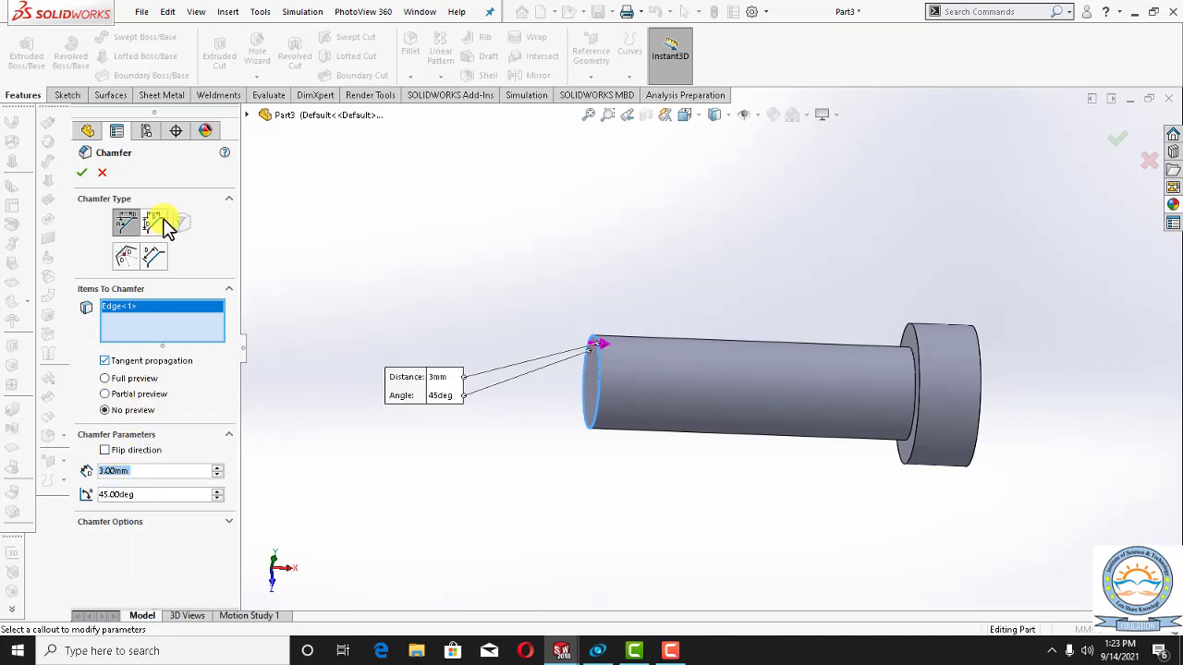
left_click(81, 173)
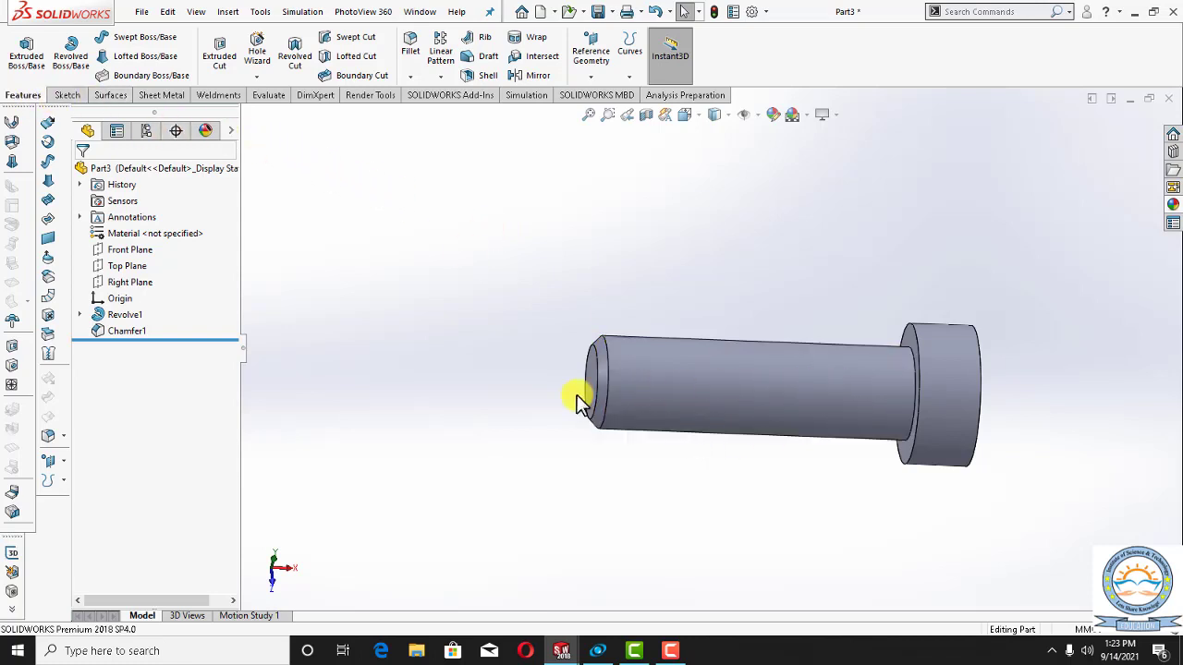
Start a Thread feature on the shank edge beside the chamfer and set its start location to the edge under the head.
left_click(256, 76)
left_click(283, 129)
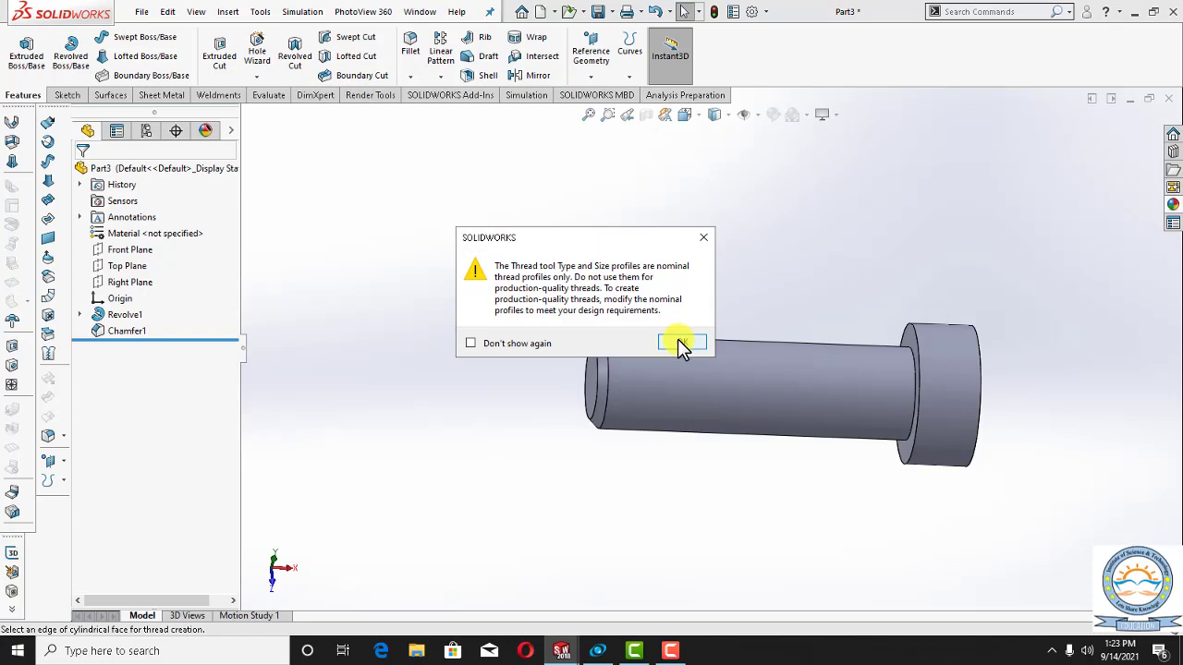
left_click(681, 344)
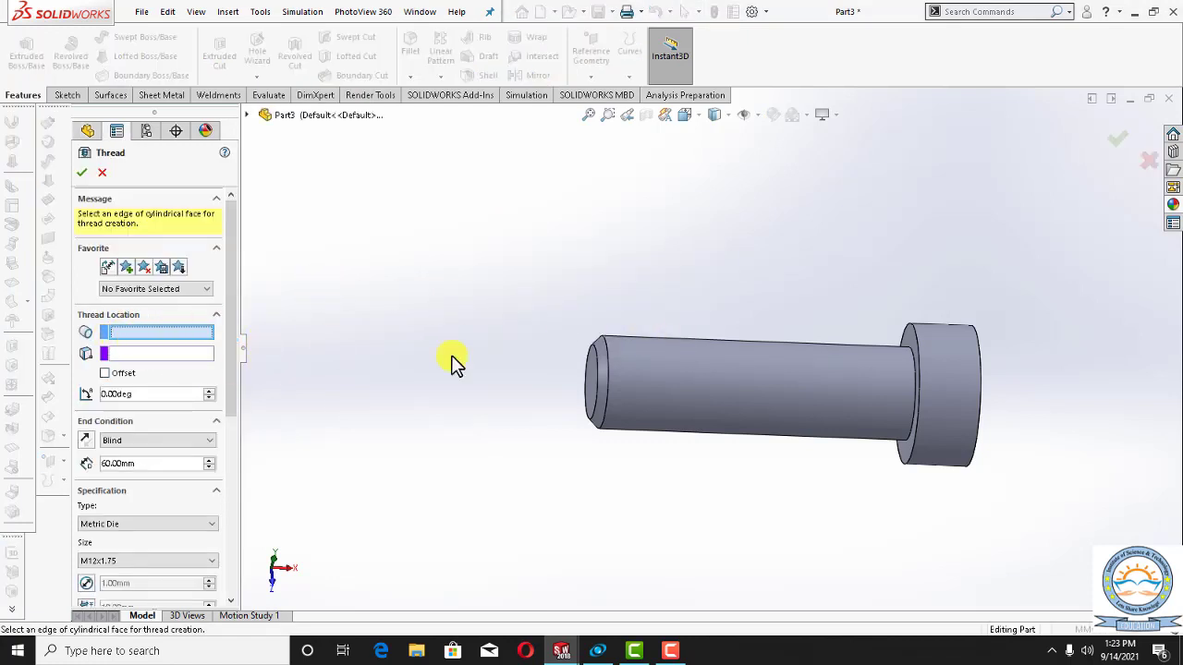
left_click(608, 370)
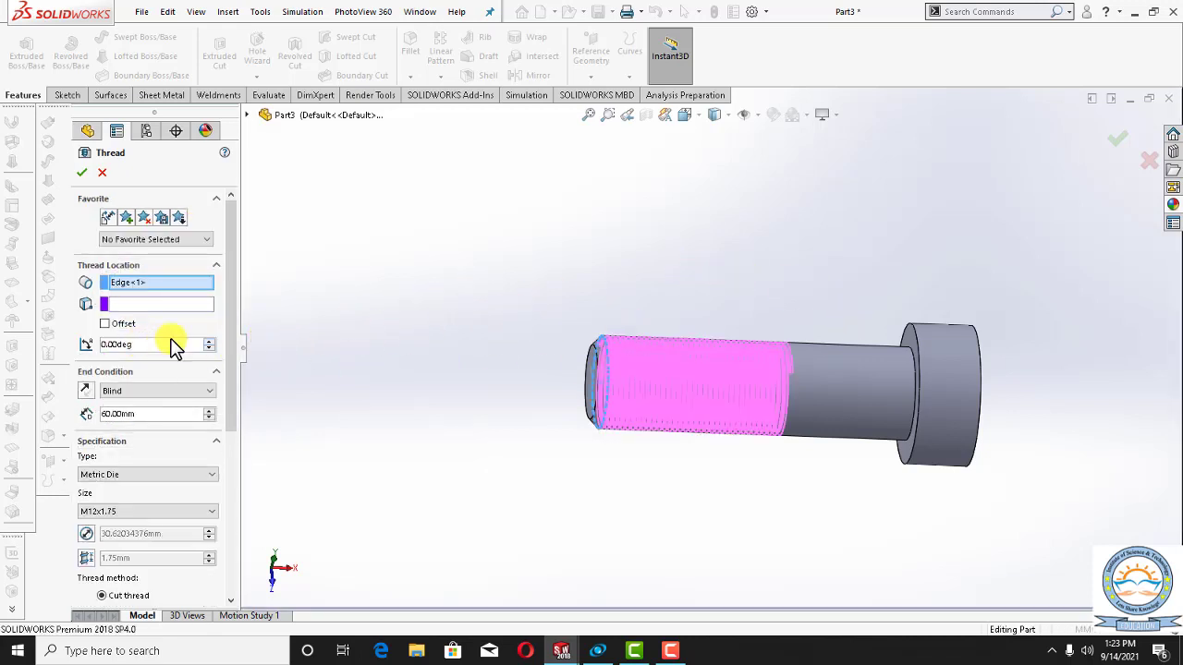
scroll(238, 351, "down", 1)
left_click_drag(241, 358, 246, 280)
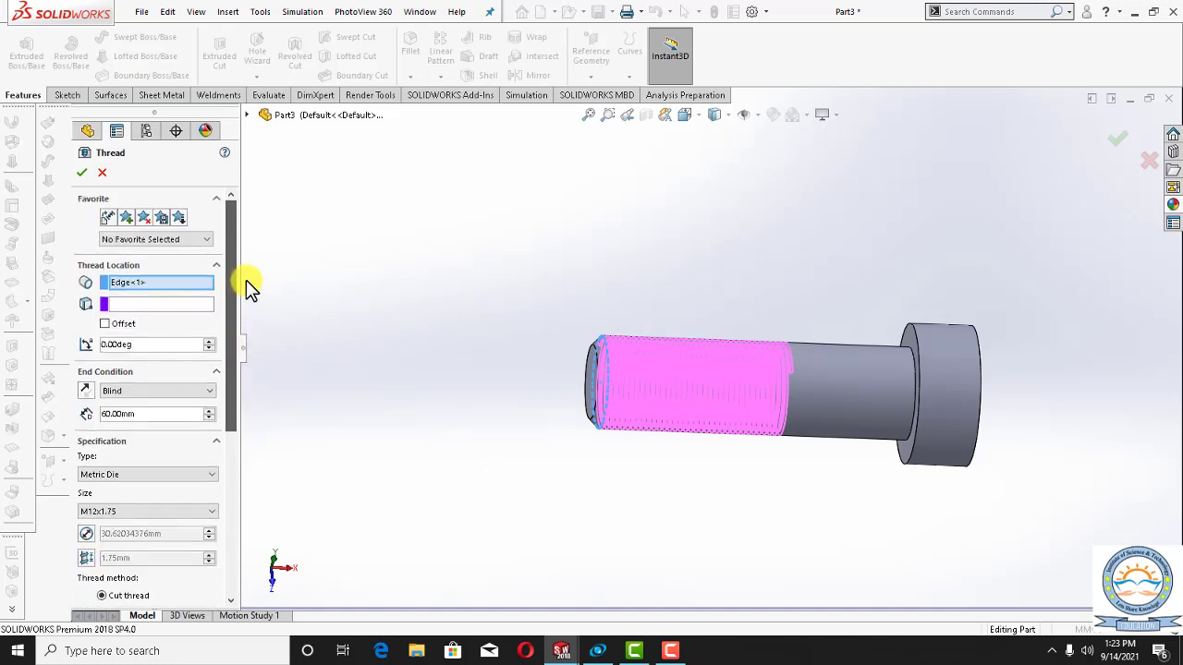
left_click(137, 308)
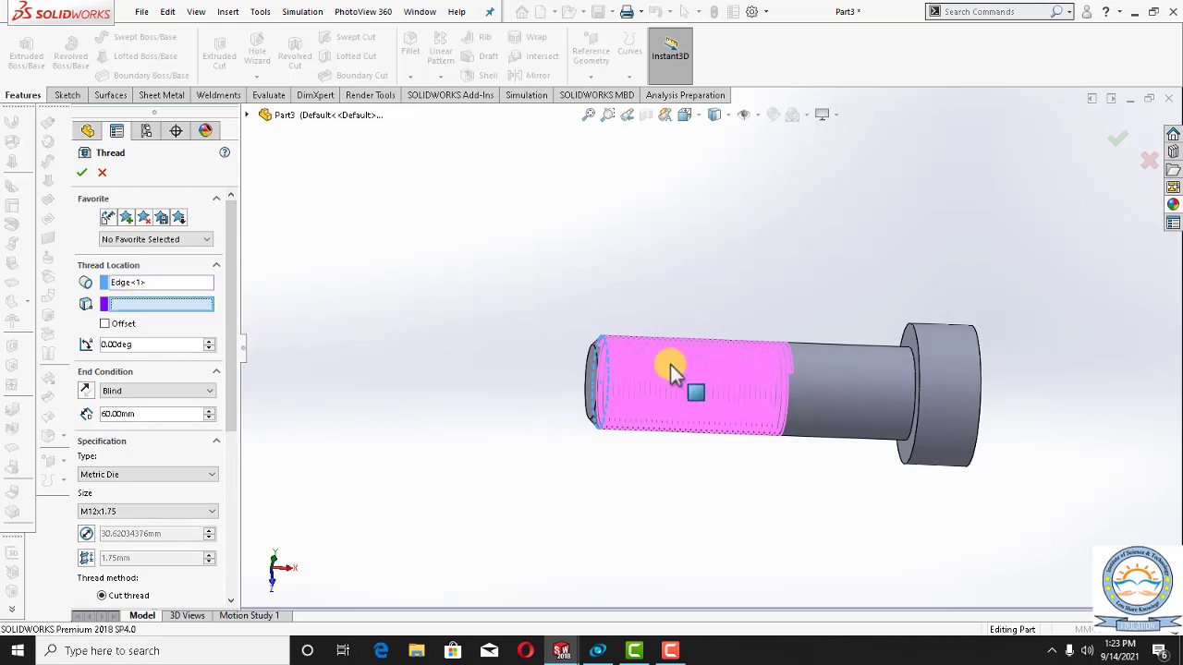
left_click(915, 378)
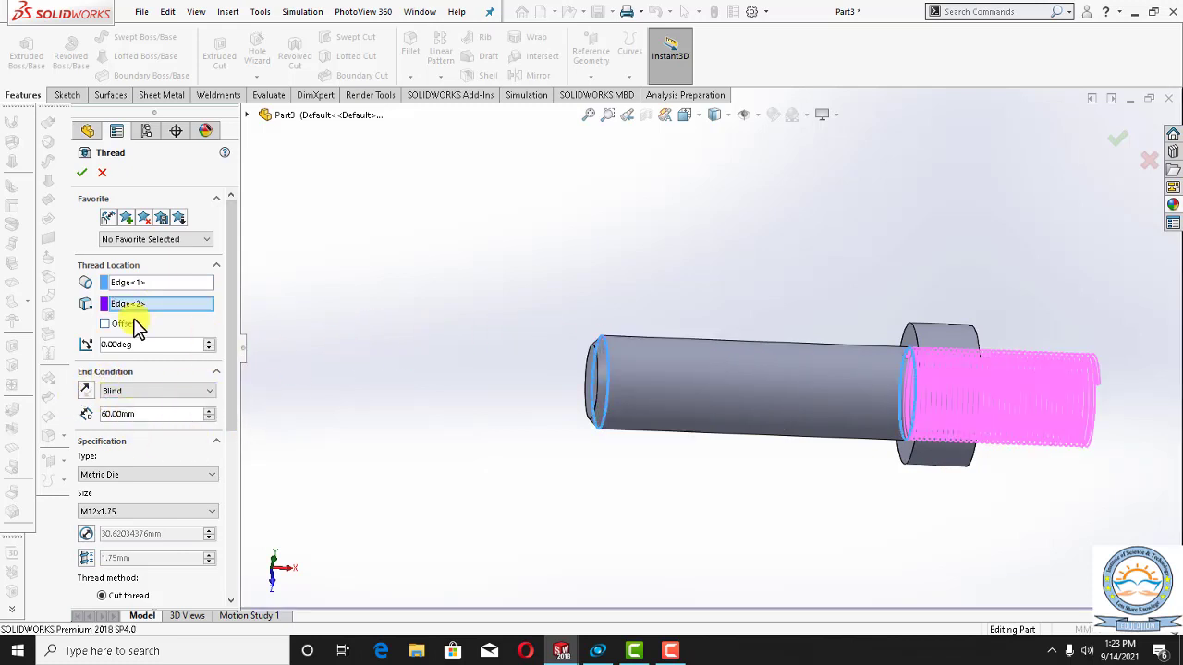
Offset the thread's start location 111 mm from the edge under the head, reversed toward the shank's free end.
left_click(104, 325)
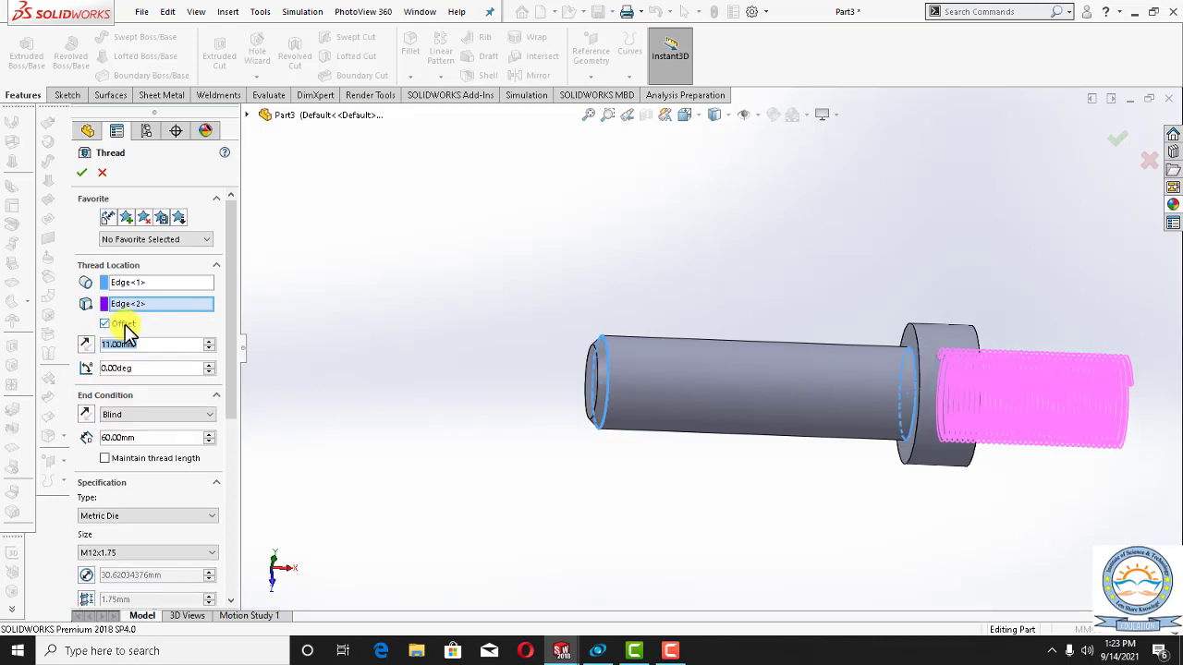
left_click(209, 349)
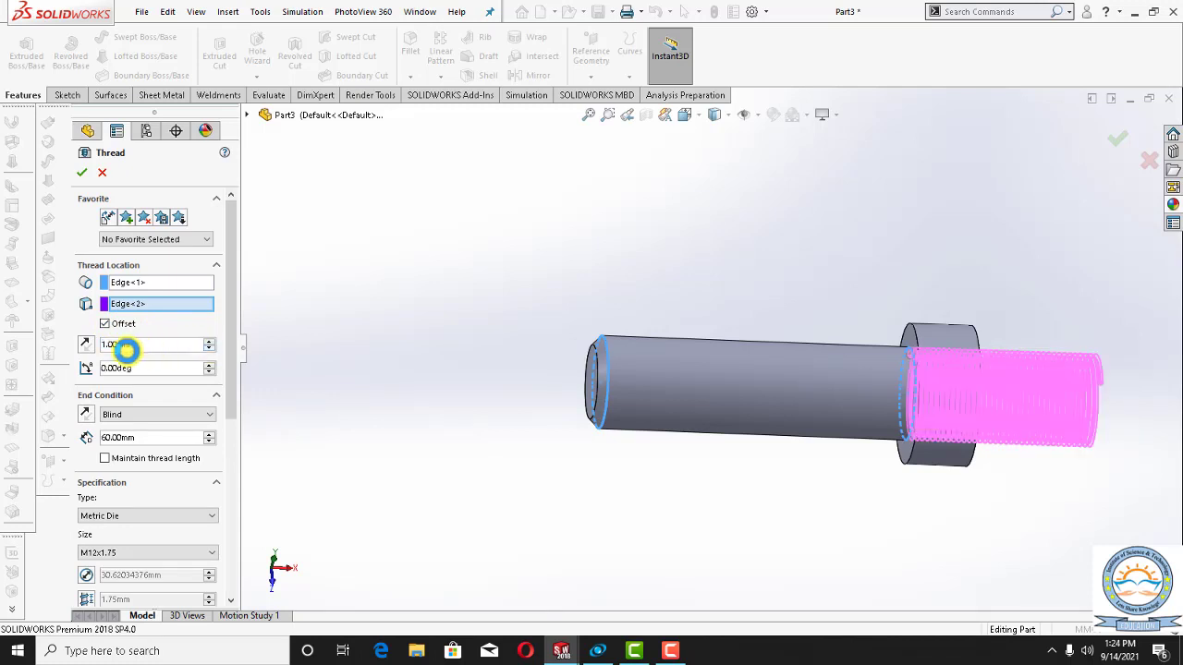
left_click_drag(126, 350, 95, 353)
left_click(90, 343)
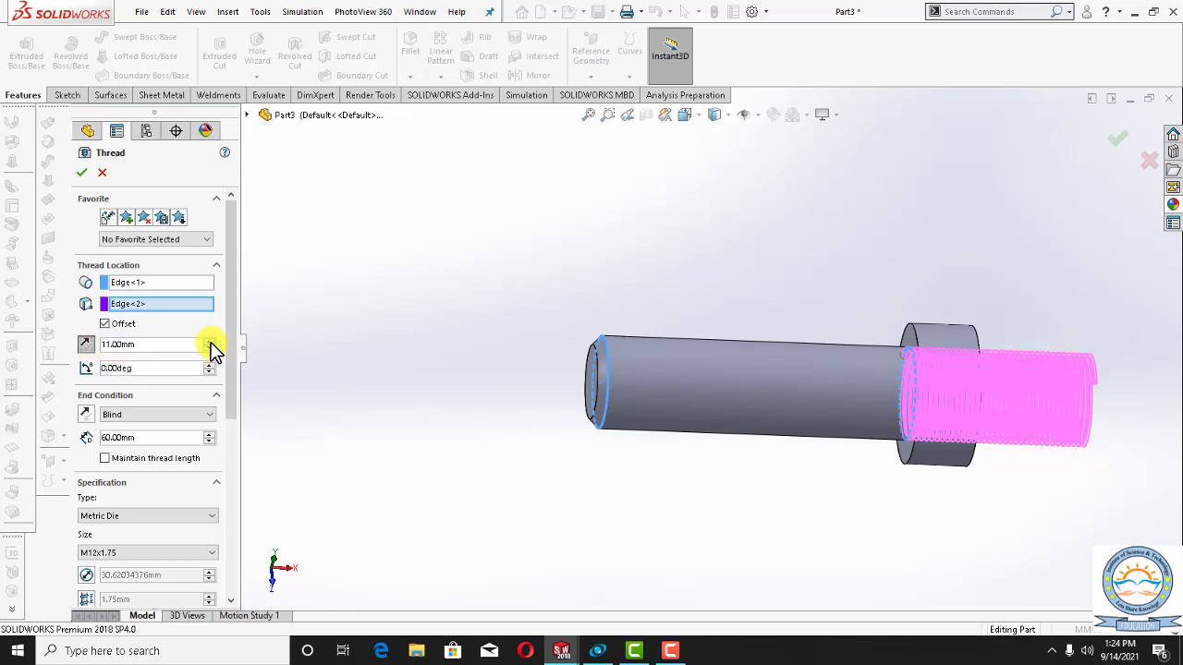
left_click(209, 340)
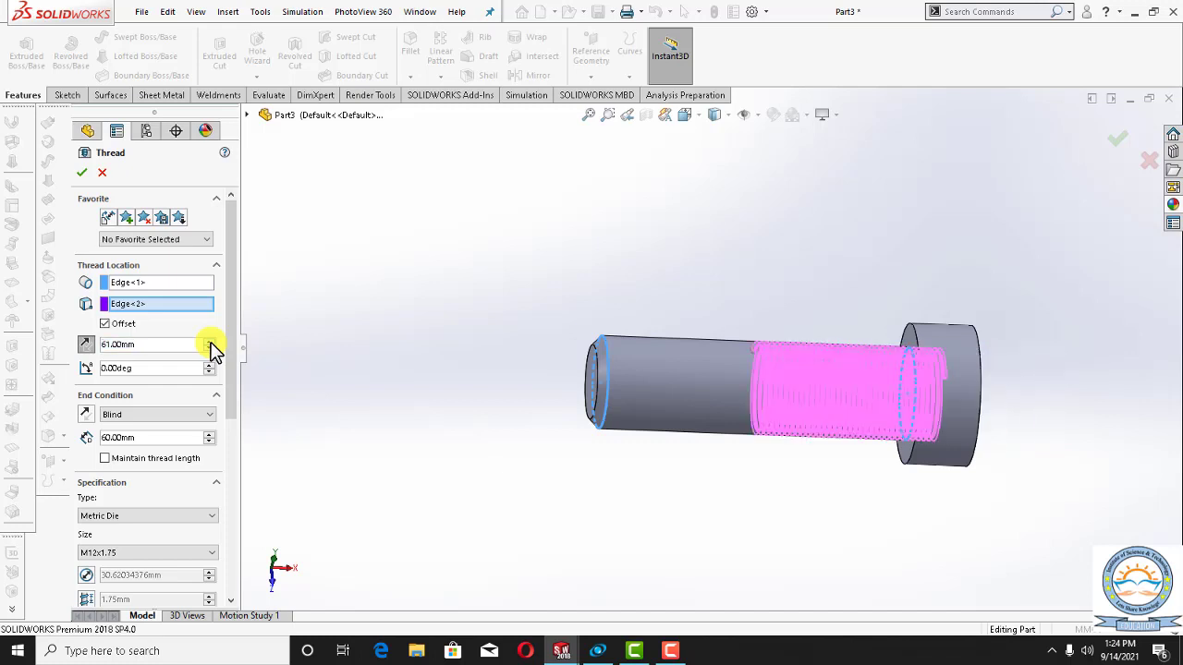
left_click(210, 340)
left_click(209, 340)
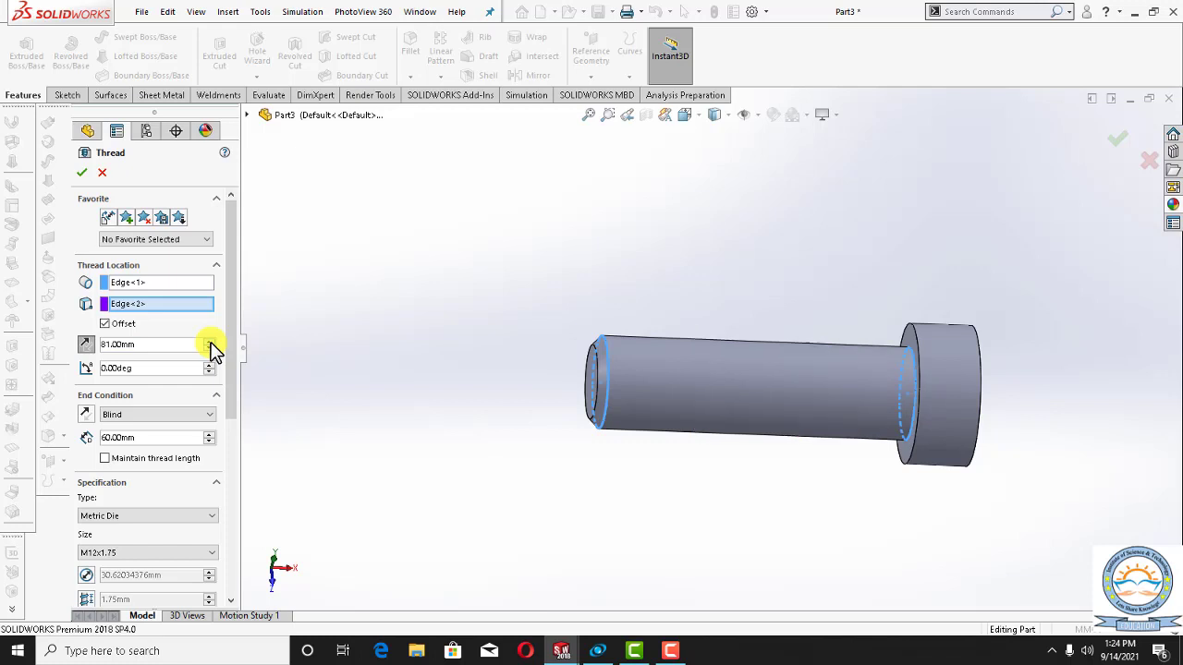
left_click(210, 340)
left_click(210, 340)
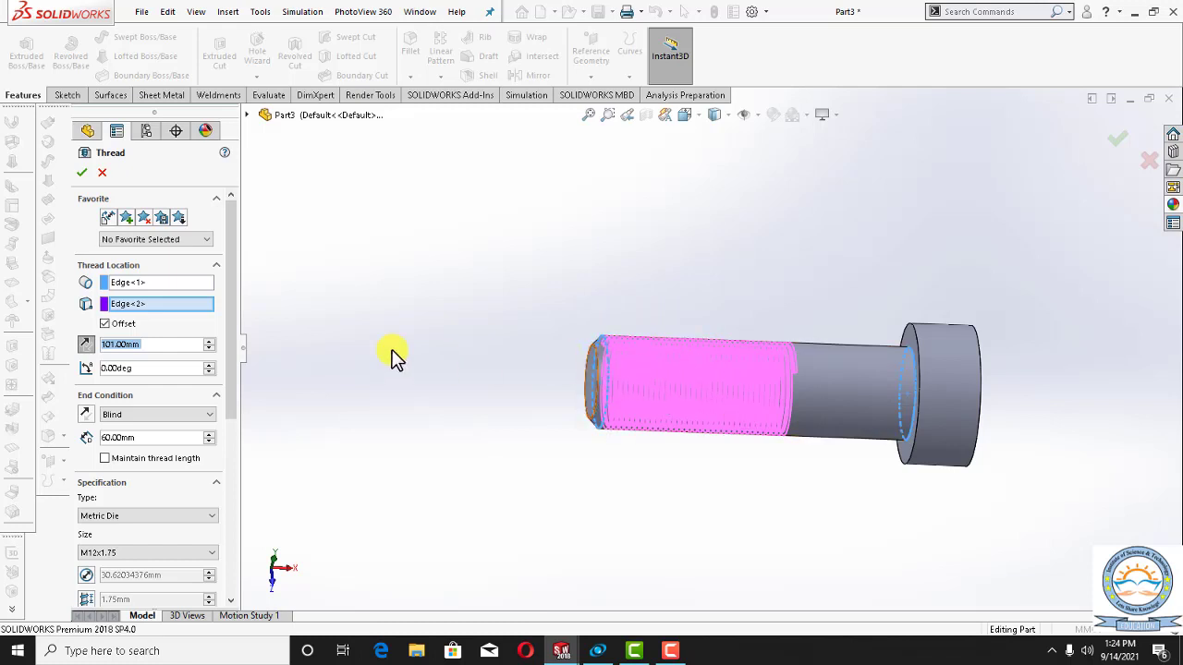
left_click(208, 339)
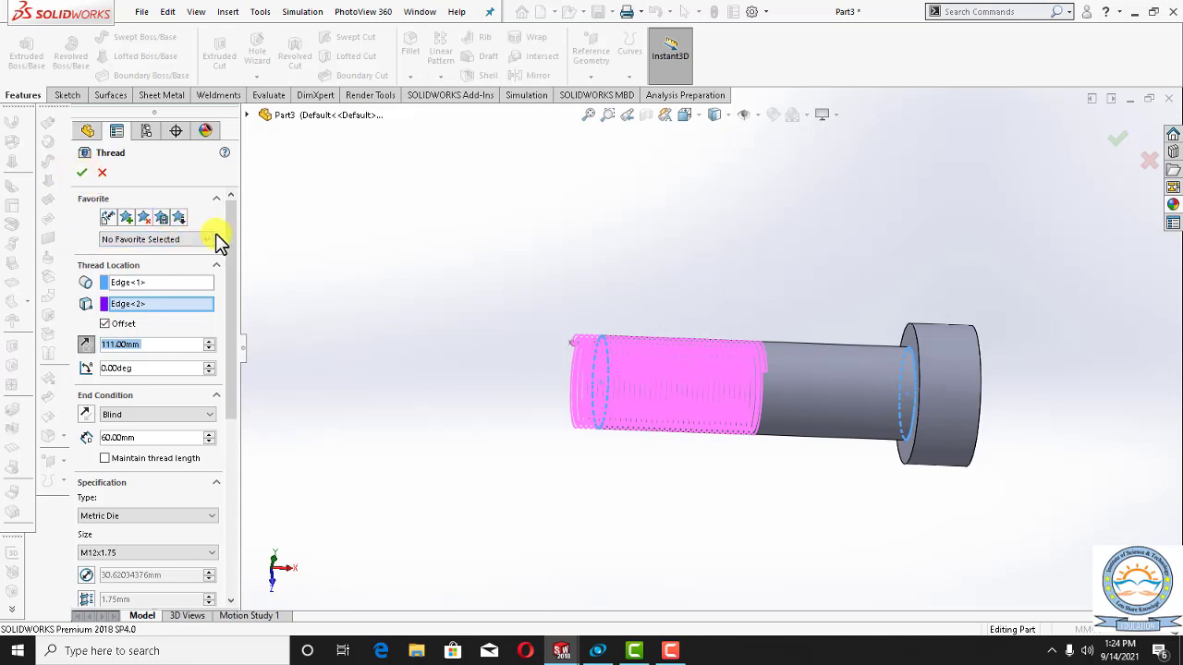
Set the thread's blind end condition to a length of 100 mm.
left_click_drag(232, 239, 250, 296)
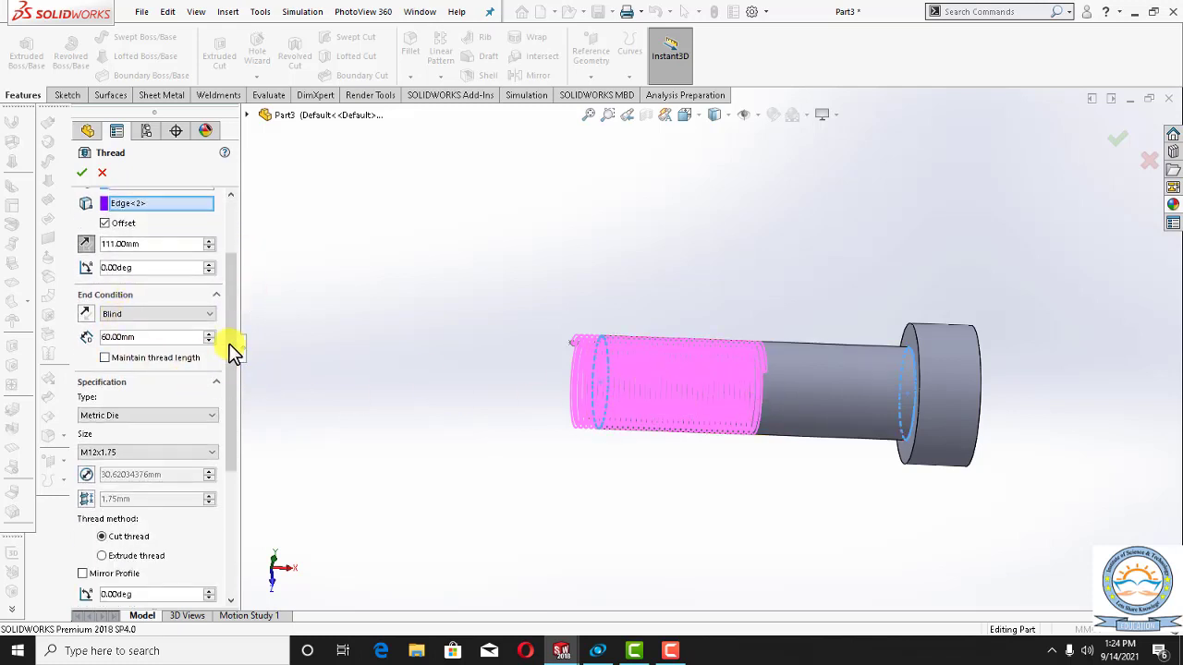
mouse_move(232, 341)
left_mouse_down()
mouse_move(232, 390)
mouse_move(230, 339)
mouse_move(217, 338)
left_mouse_up()
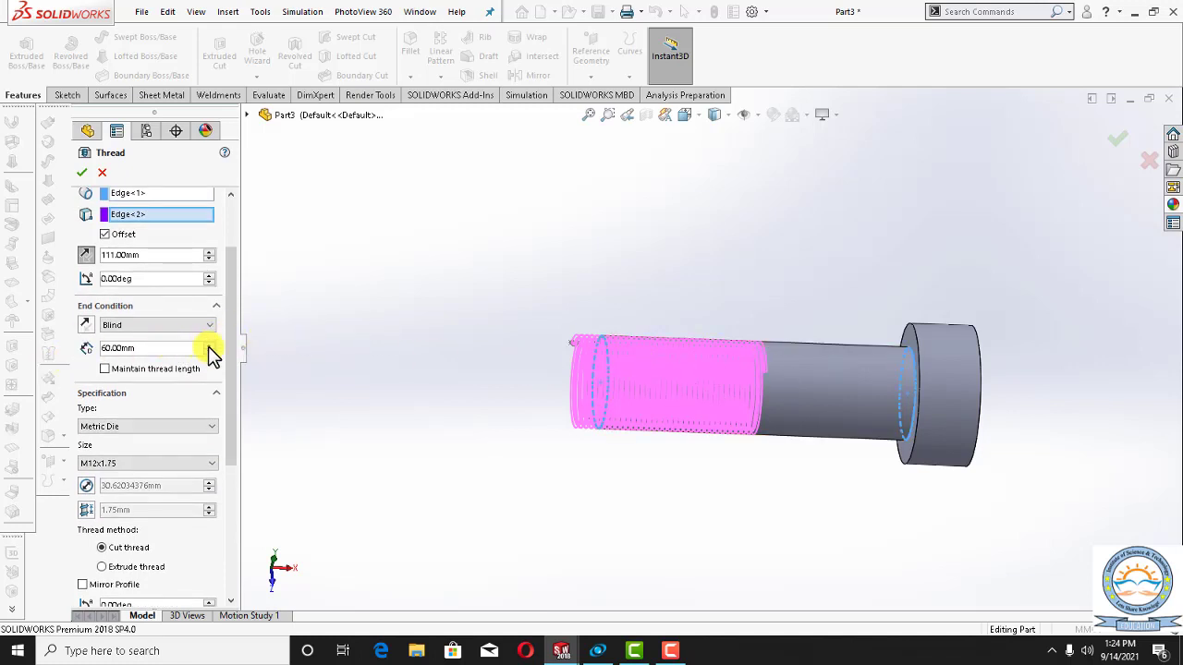
left_click(209, 344)
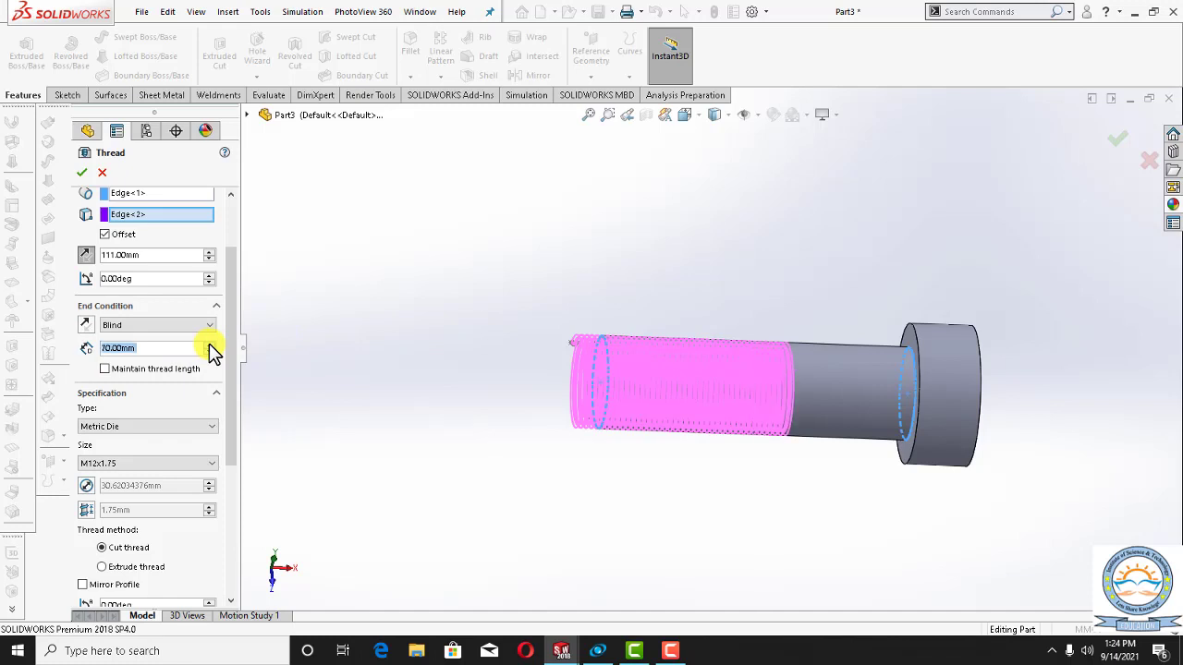
key("Return")
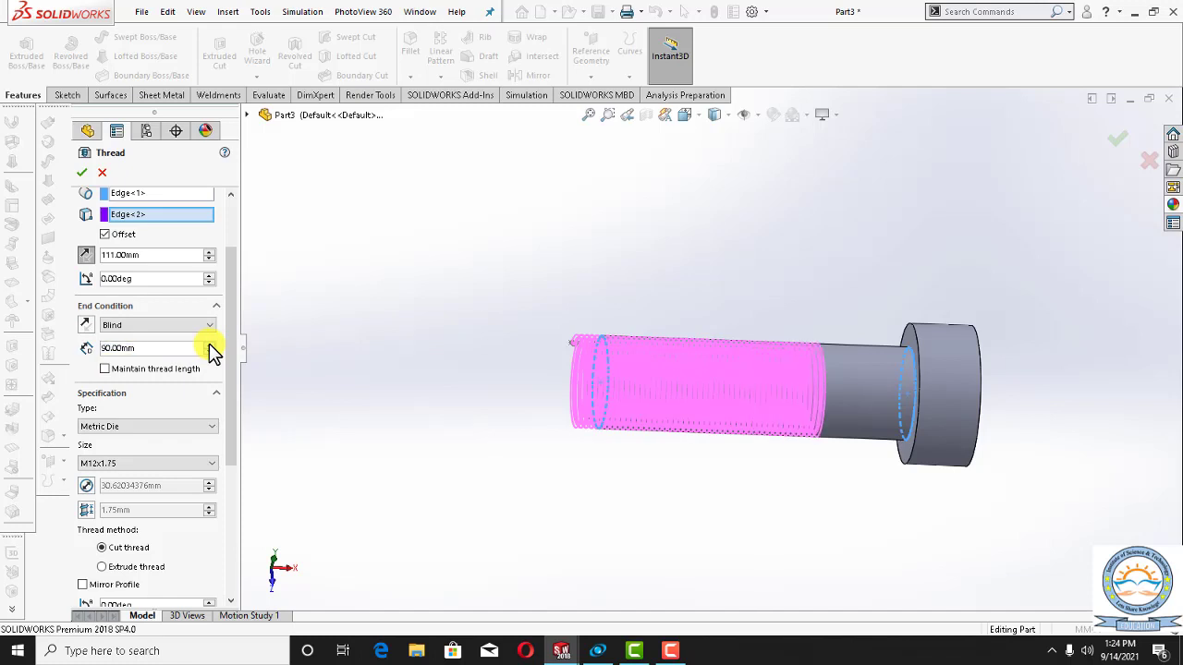
left_click(208, 343)
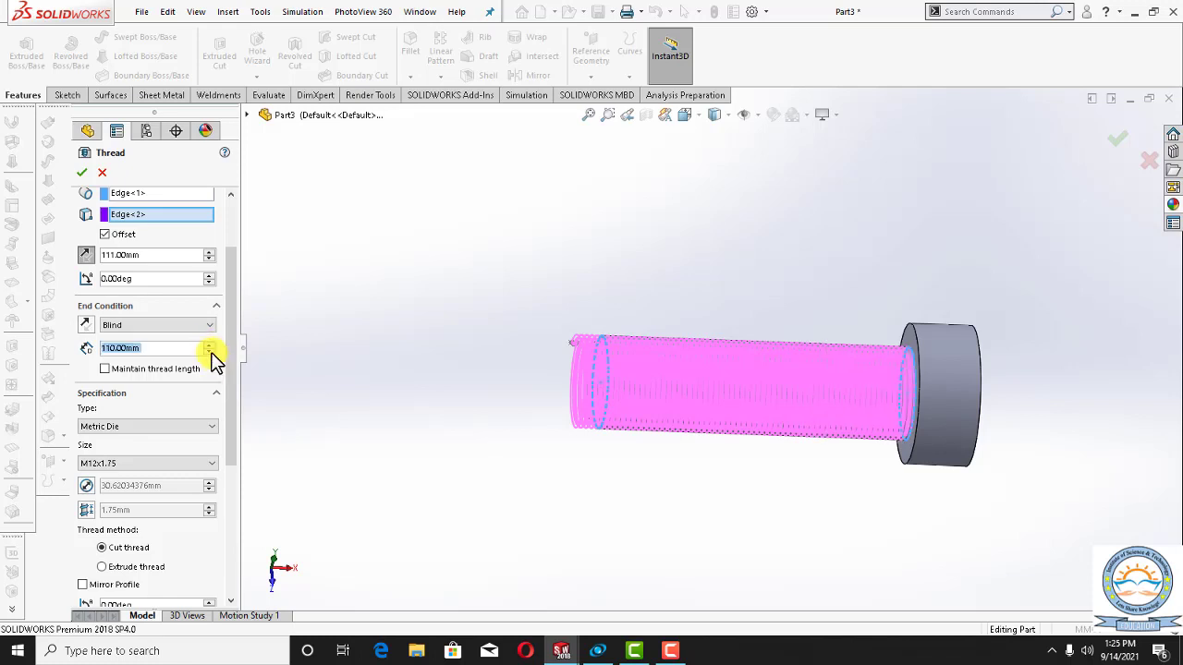
left_click(209, 351)
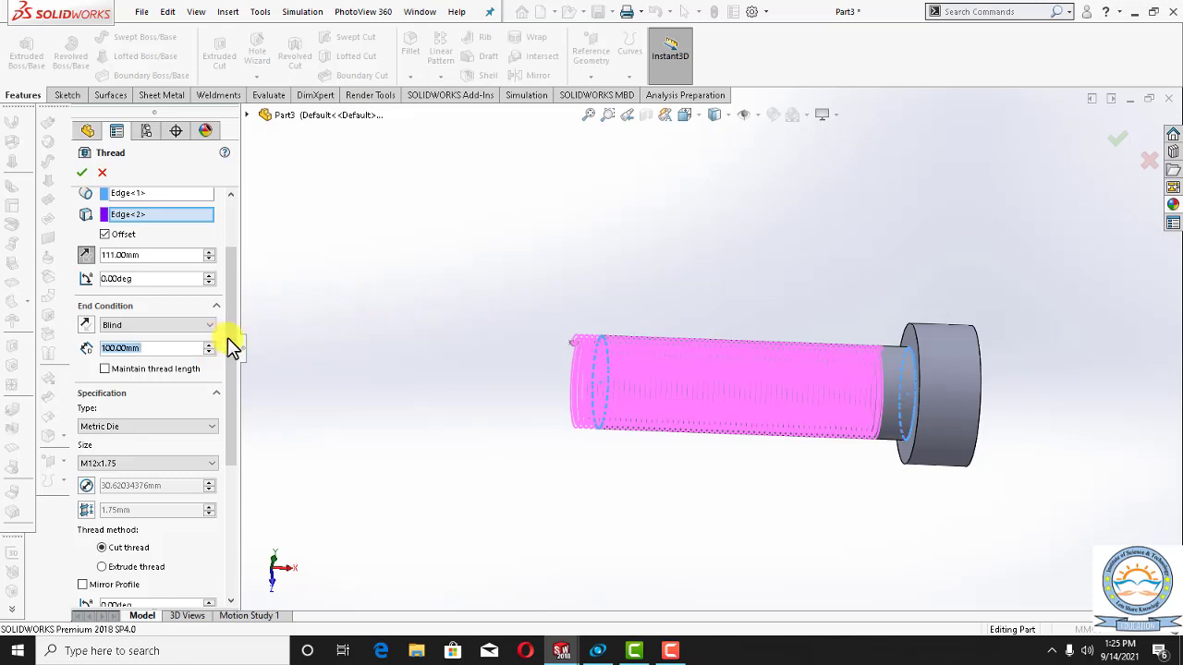
Keep the Metric Die type with size M12x1.75 and create the cut thread on the shank.
left_click_drag(228, 338, 230, 388)
left_click(209, 372)
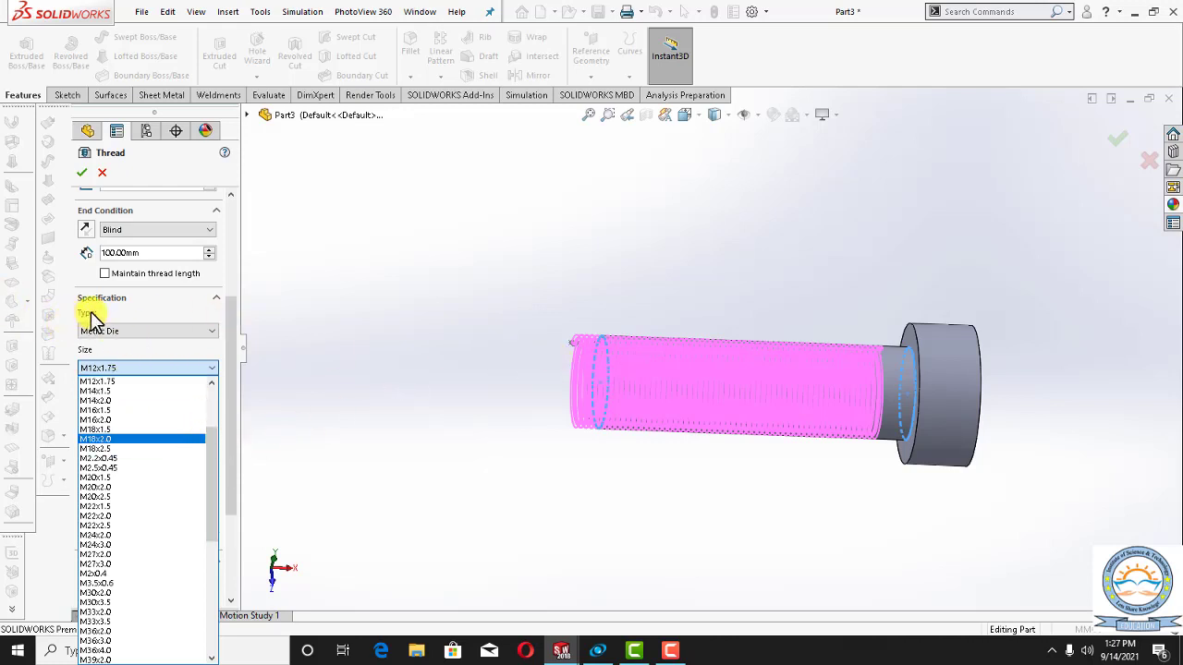
left_click(212, 334)
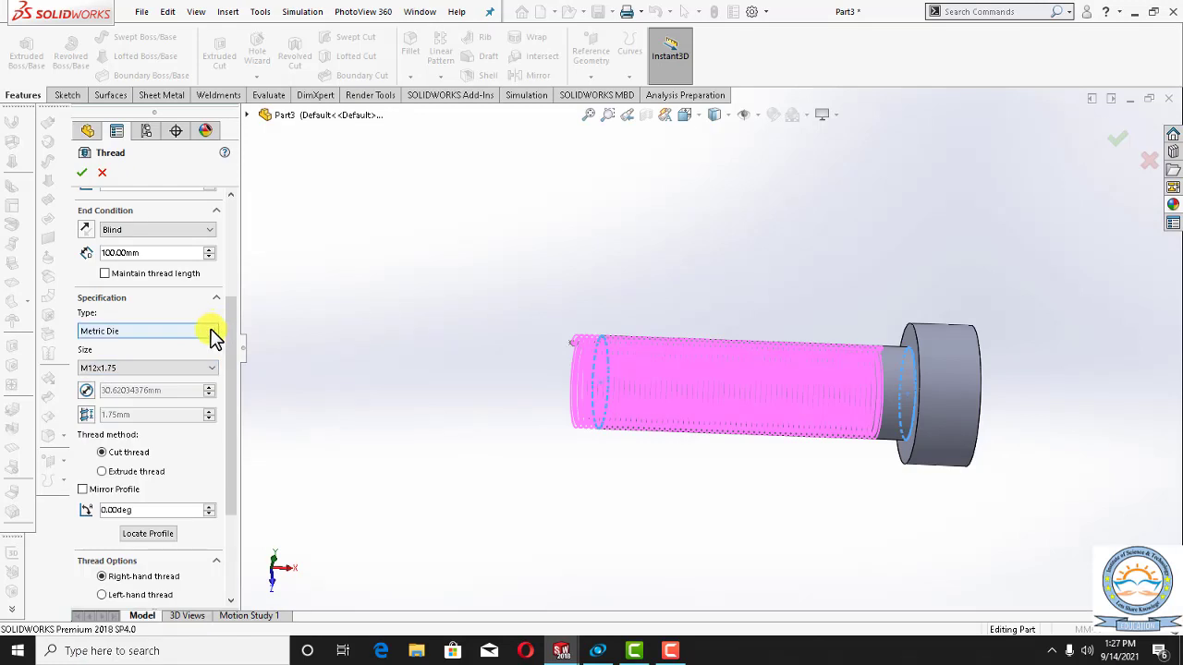
left_click(212, 335)
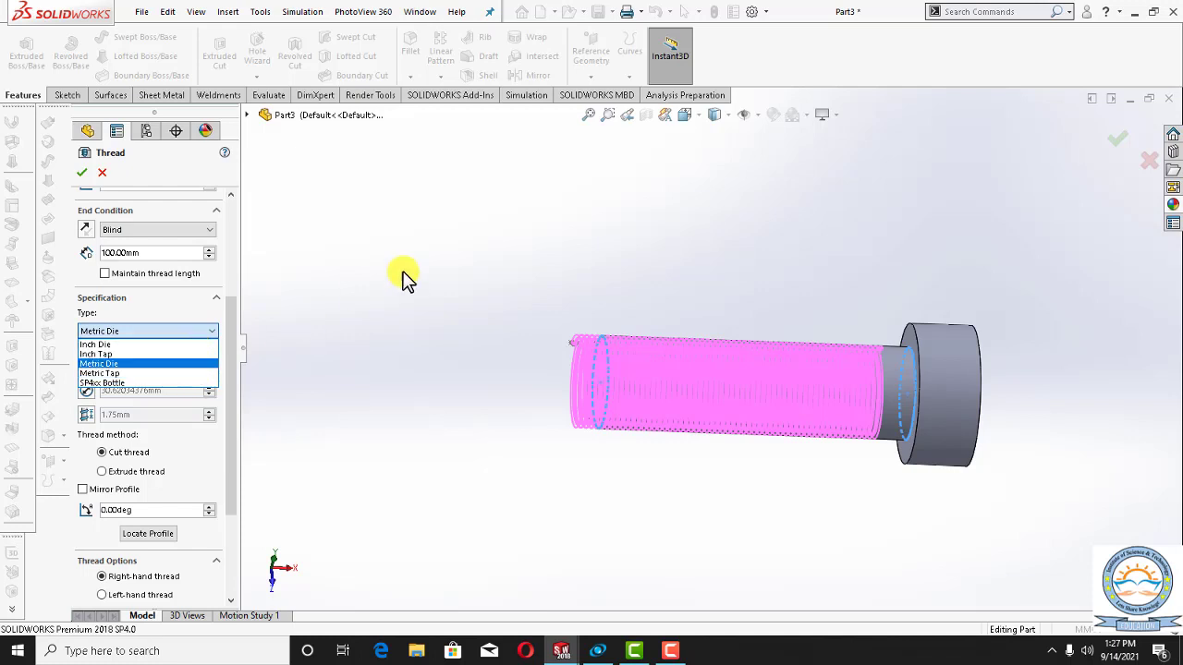
left_click(134, 364)
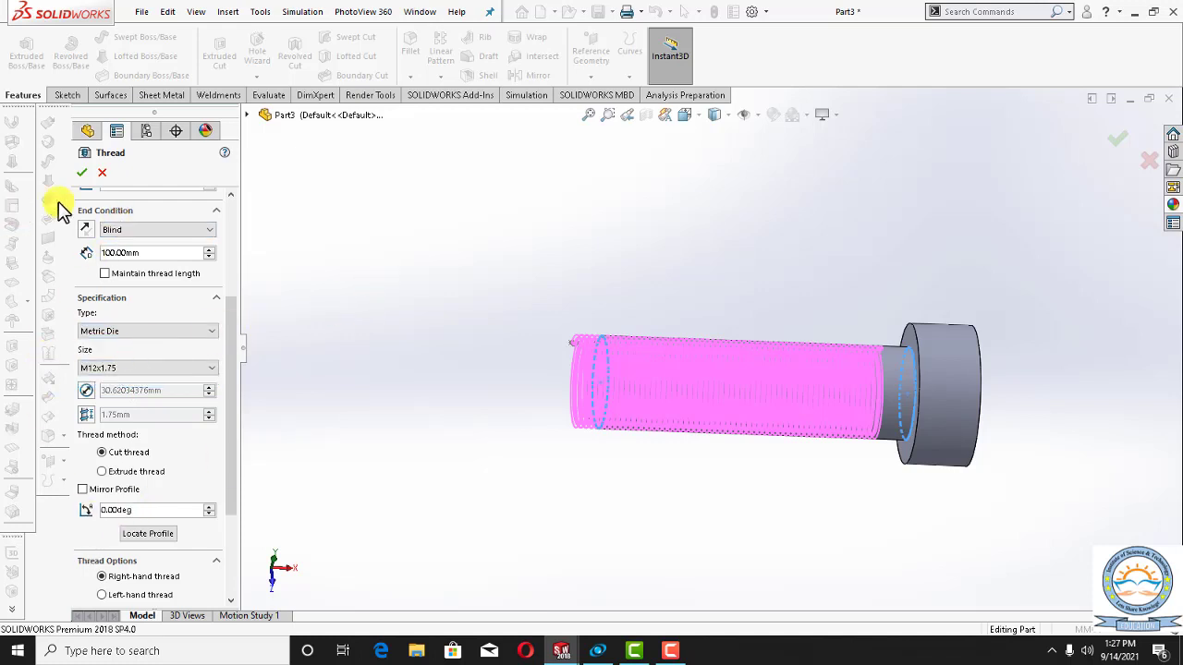
left_click(84, 173)
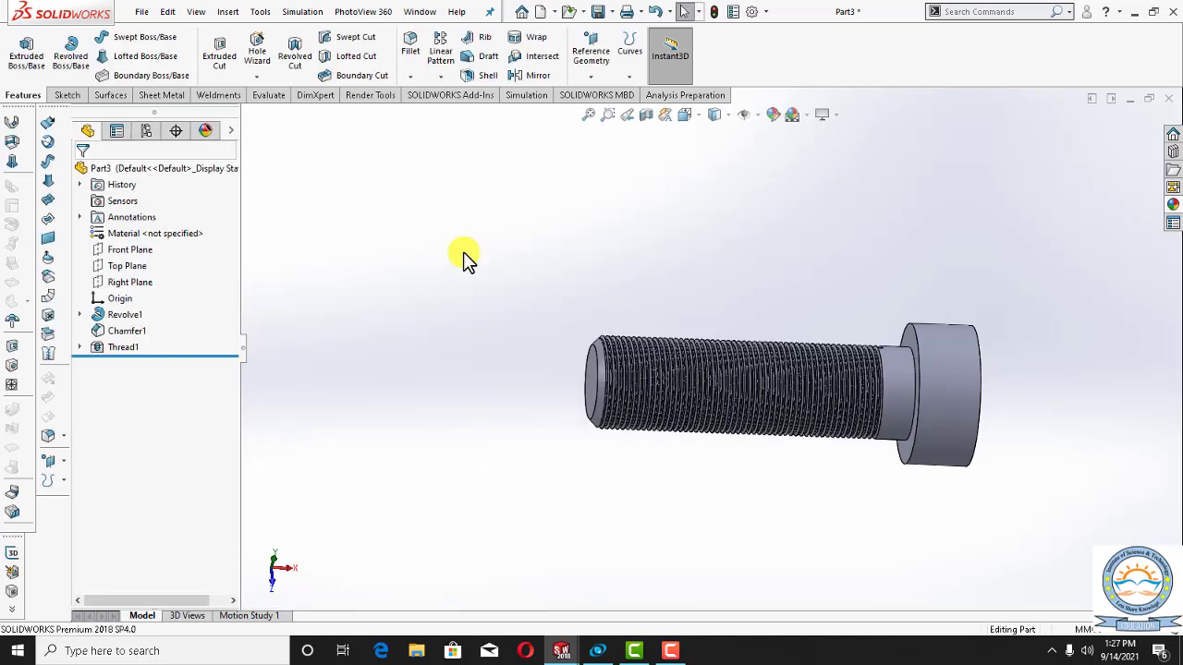
Examine the thread along the shank up close, from the chamfered end to where it stops near the head.
key("Left")
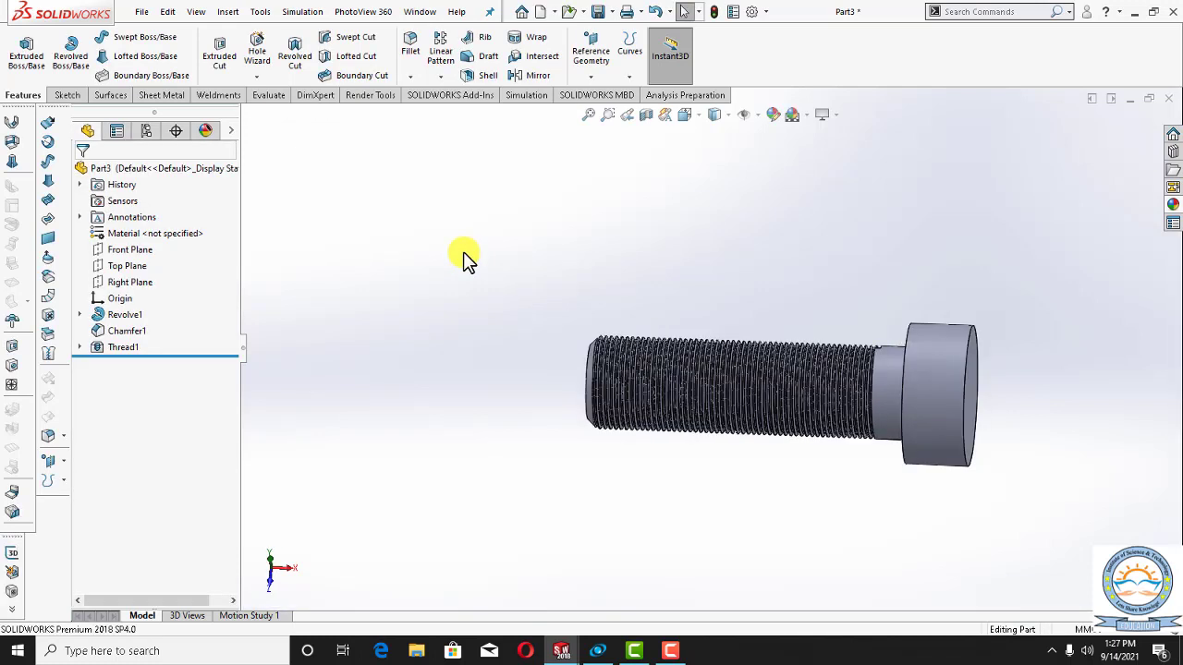
key("shift+z")
key("shift+z")
key("shift+z")
key("shift+z")
key("shift+z")
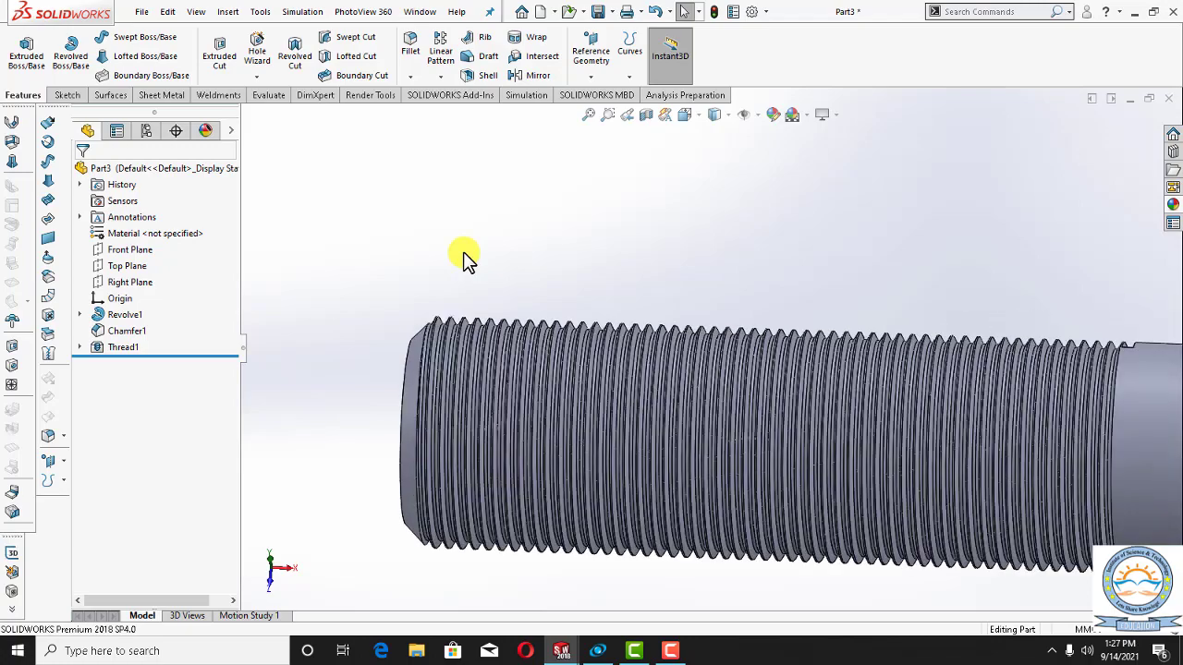
key("Right")
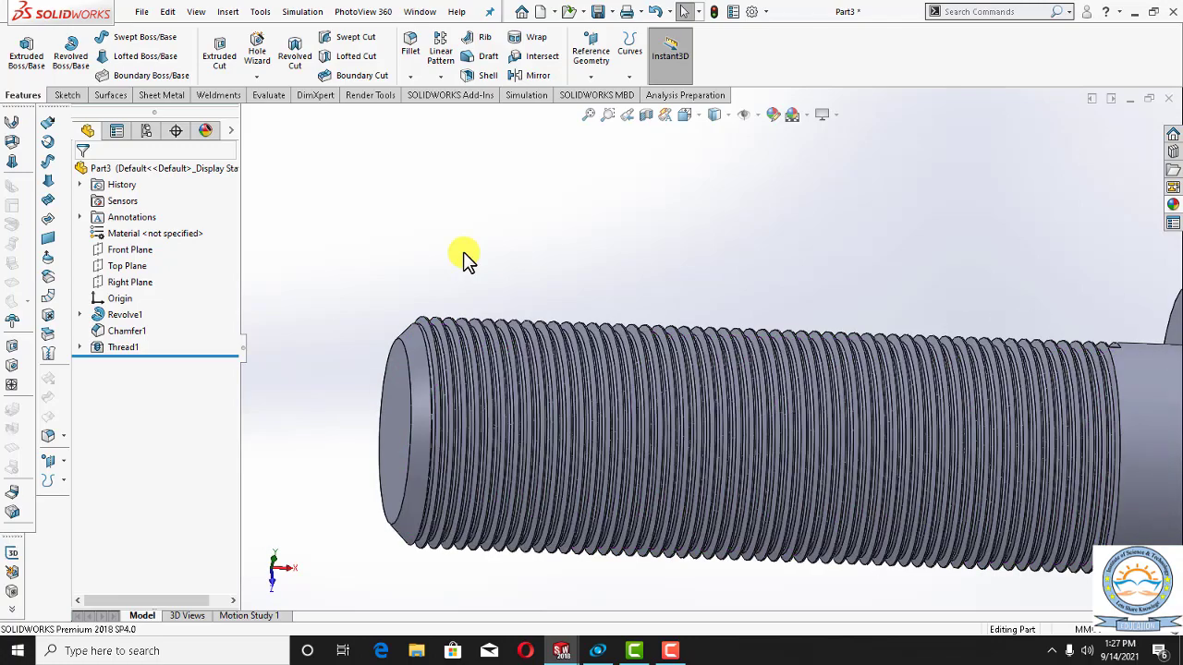
key("Down")
key("Down")
key("Down")
key("Down")
key("Down")
key("Down")
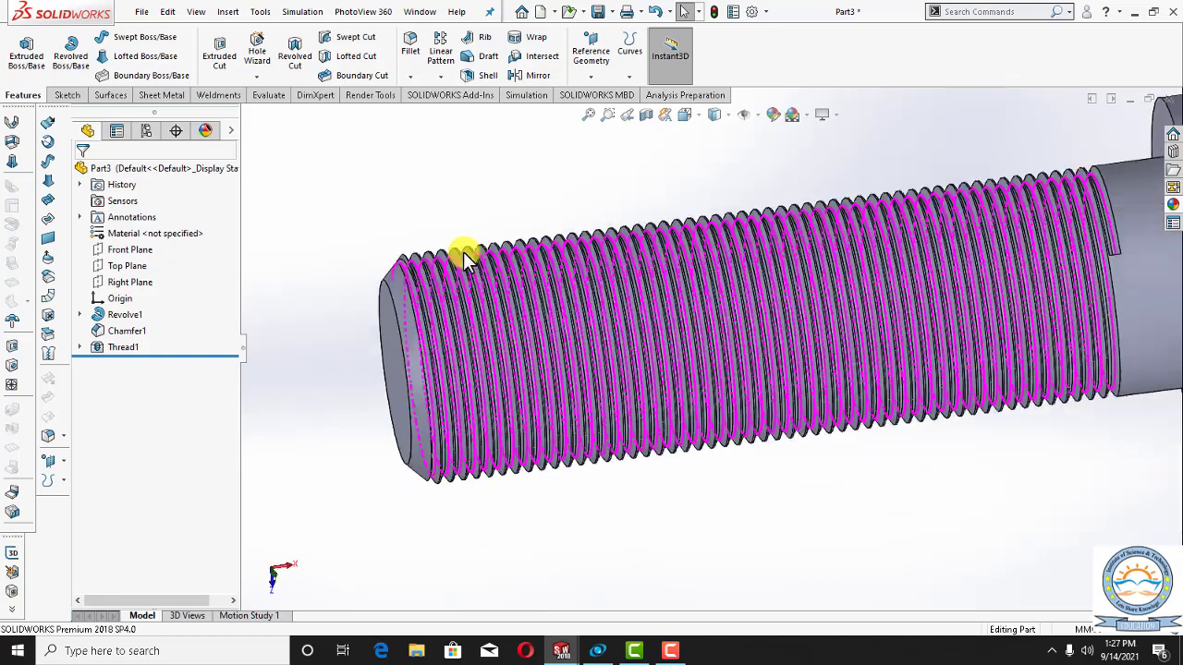
key("Down")
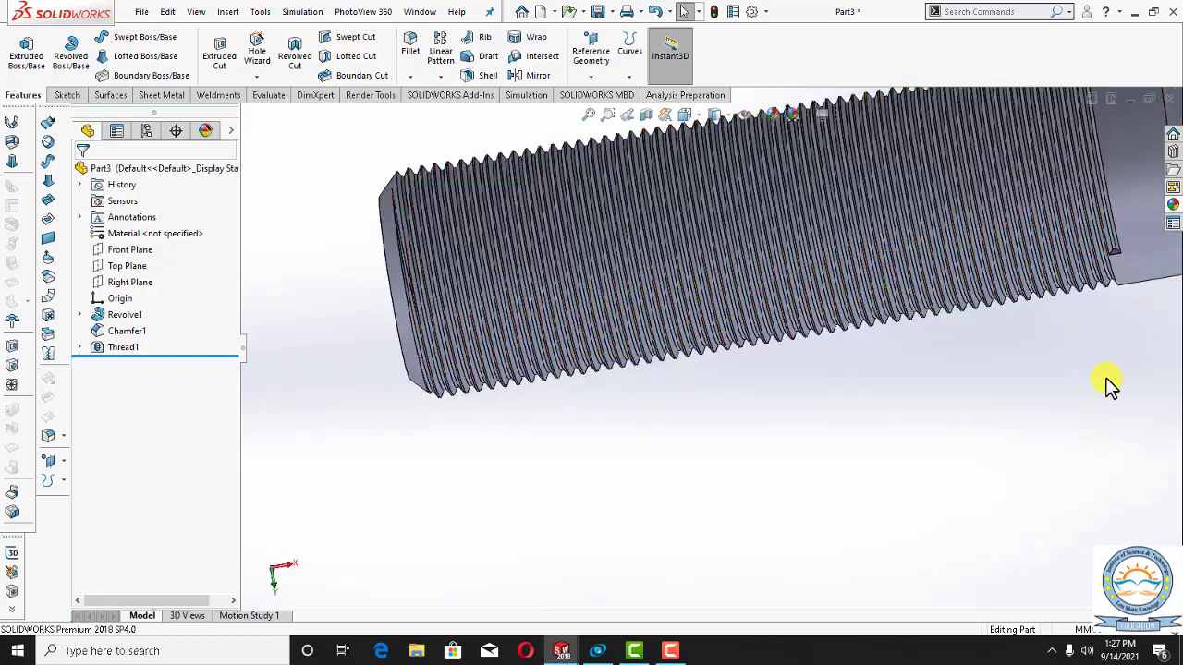
Start a sketch on the small flat end face of the thread groove near the head and convert its edges into sketch entities.
left_click(1116, 260)
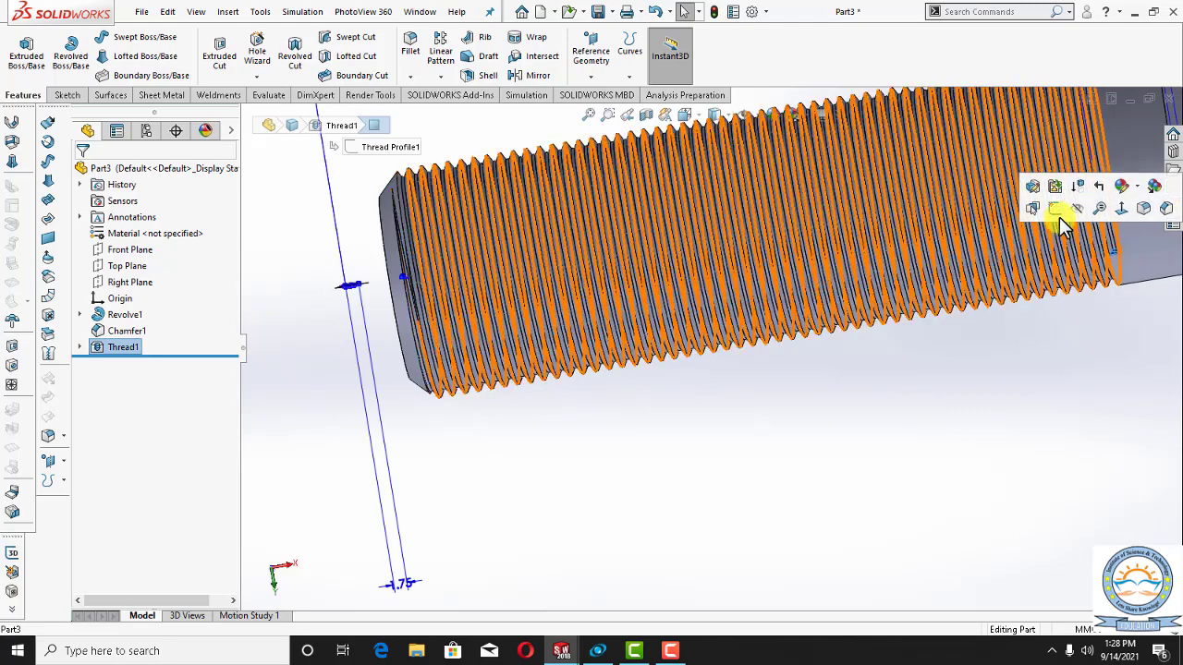
left_click(1055, 211)
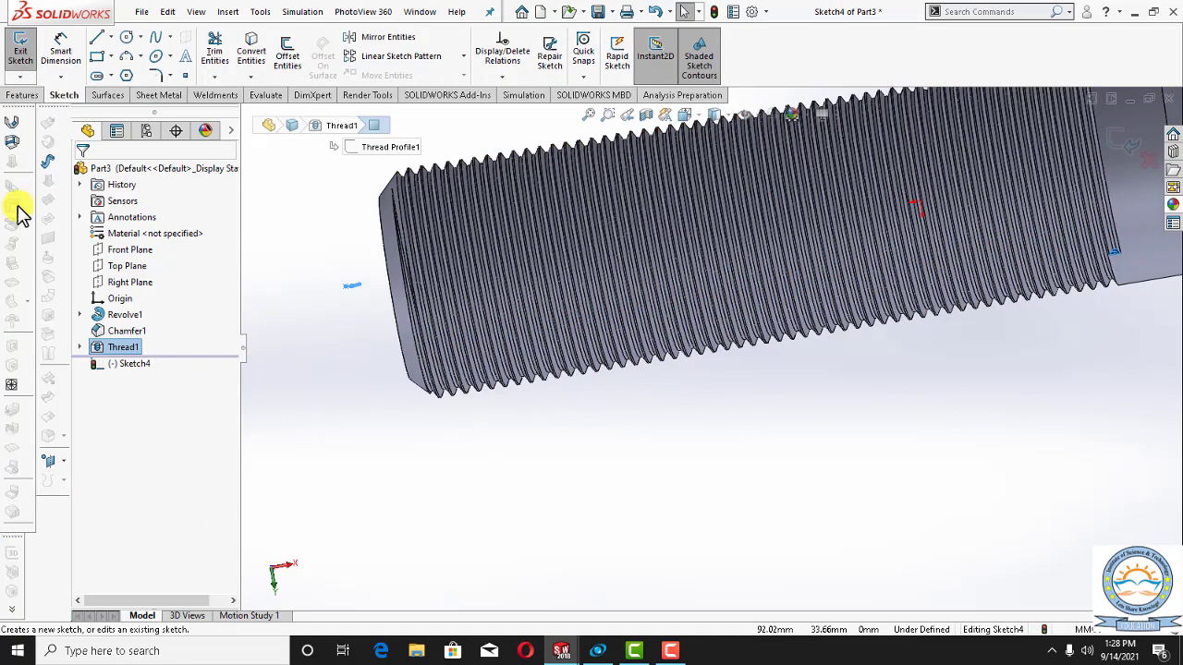
left_click(250, 58)
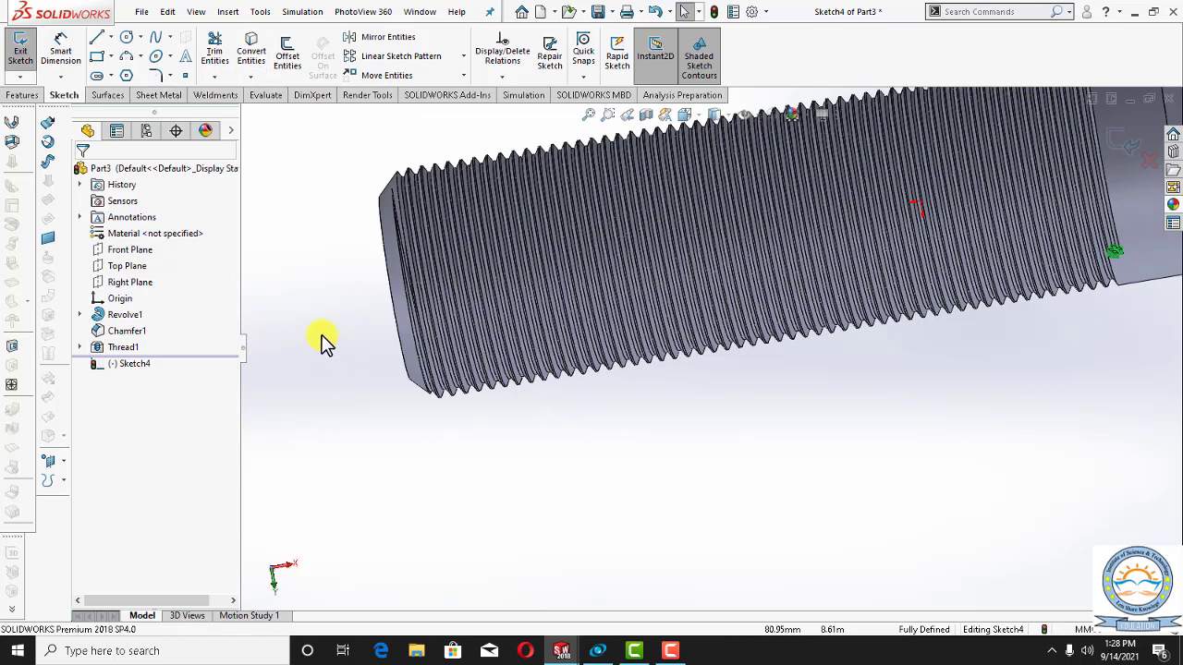
Cut-extrude the converted thread-end profile blind to a depth of 10 mm.
left_click(21, 96)
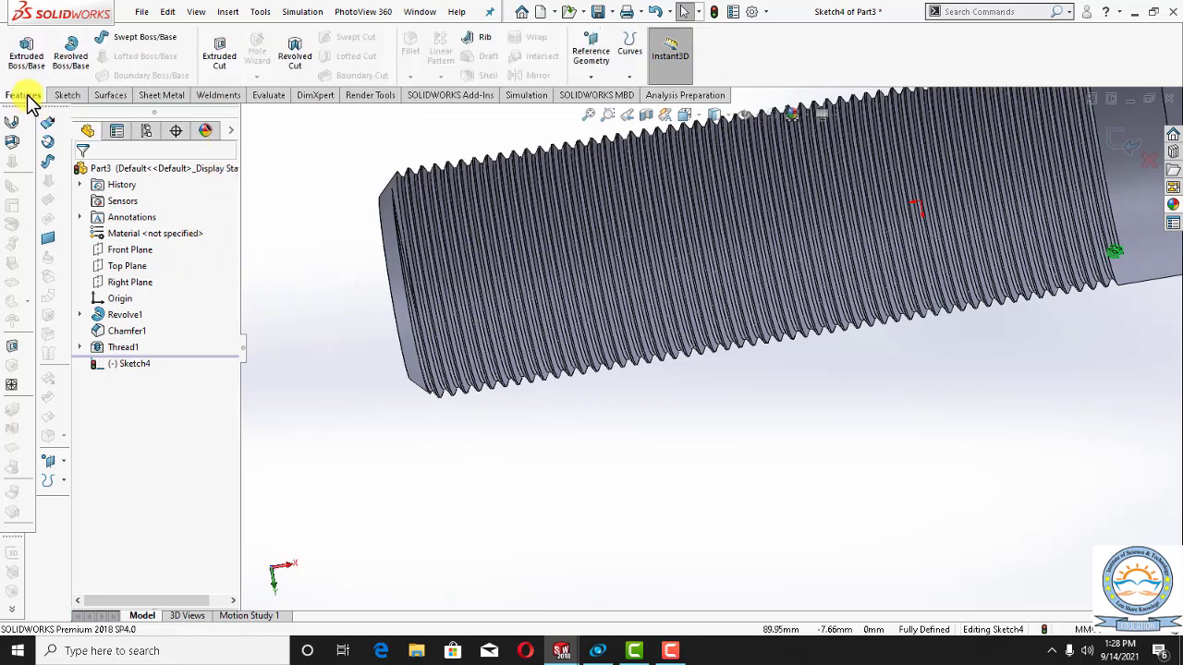
left_click(225, 74)
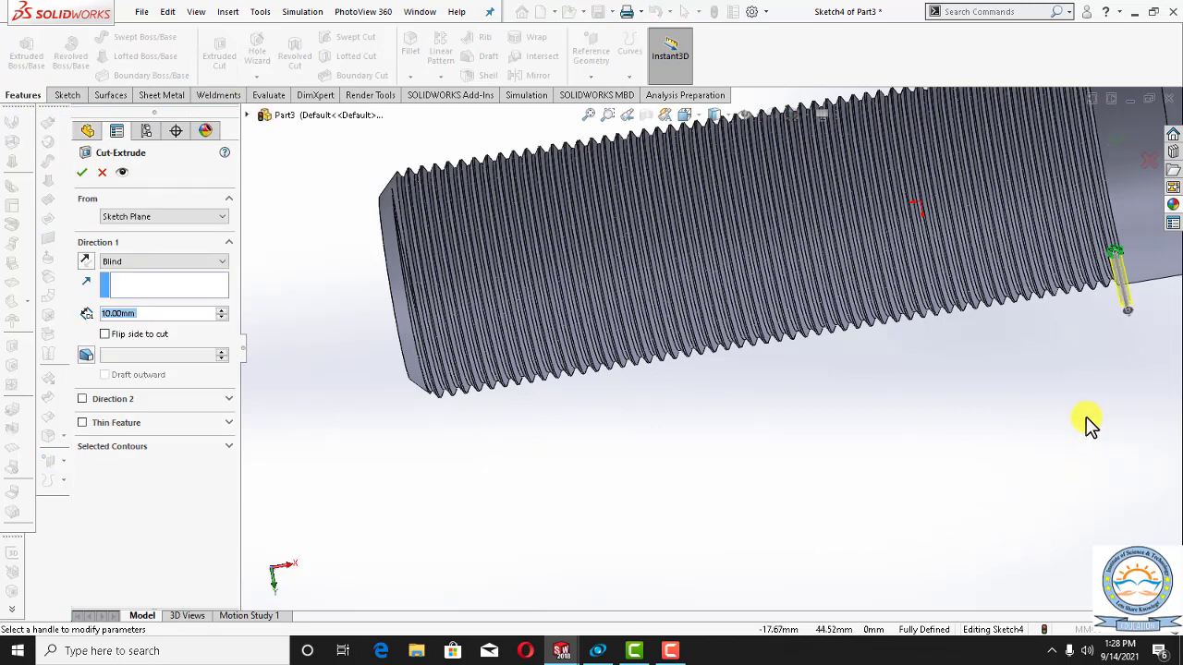
left_click(118, 210)
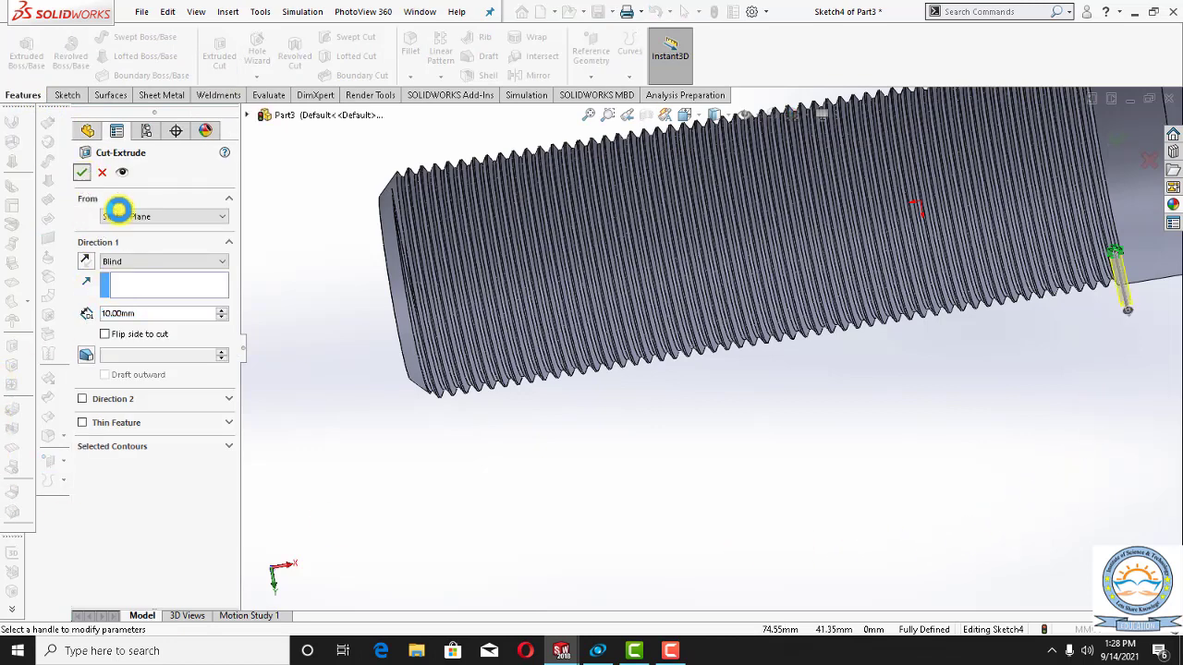
left_click(843, 500)
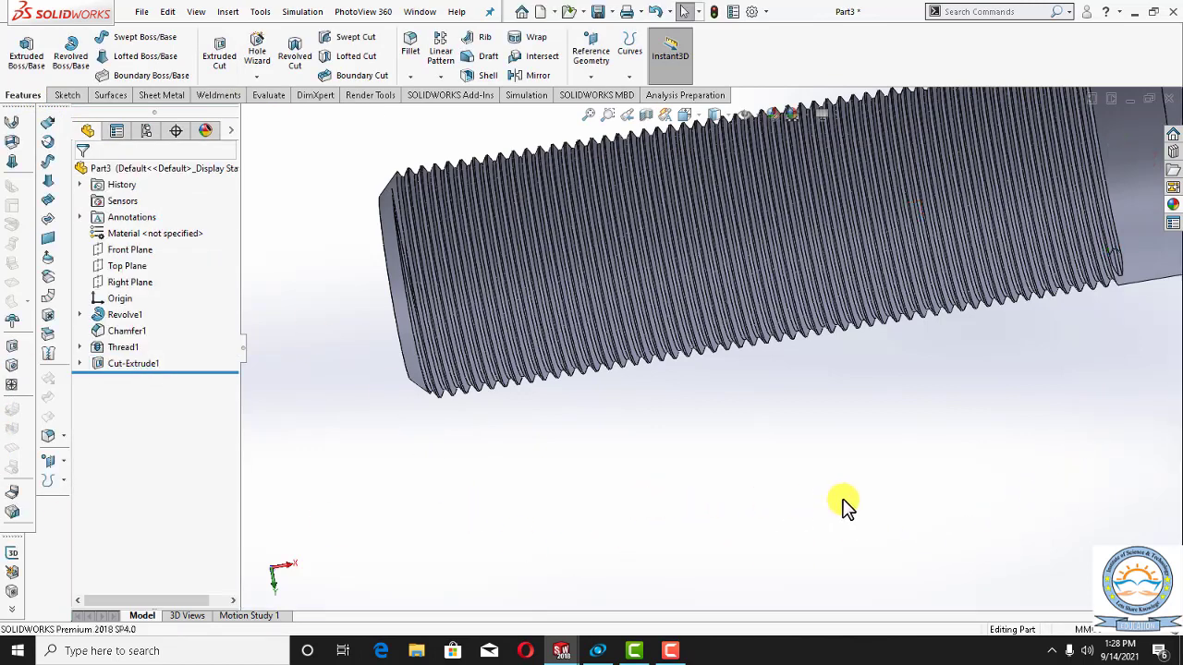
Start a sketch on the flat outer end face of the bolt head and view it face-on.
middle_click_drag(882, 451, 1161, 391)
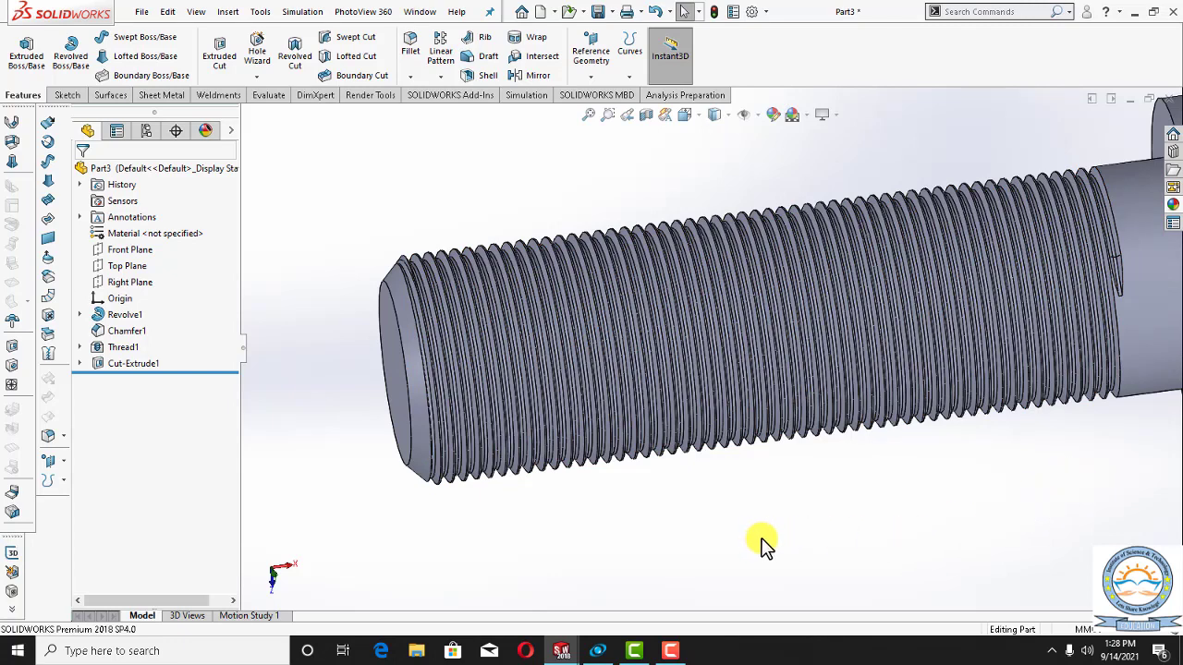
middle_click_drag(763, 543, 1012, 249)
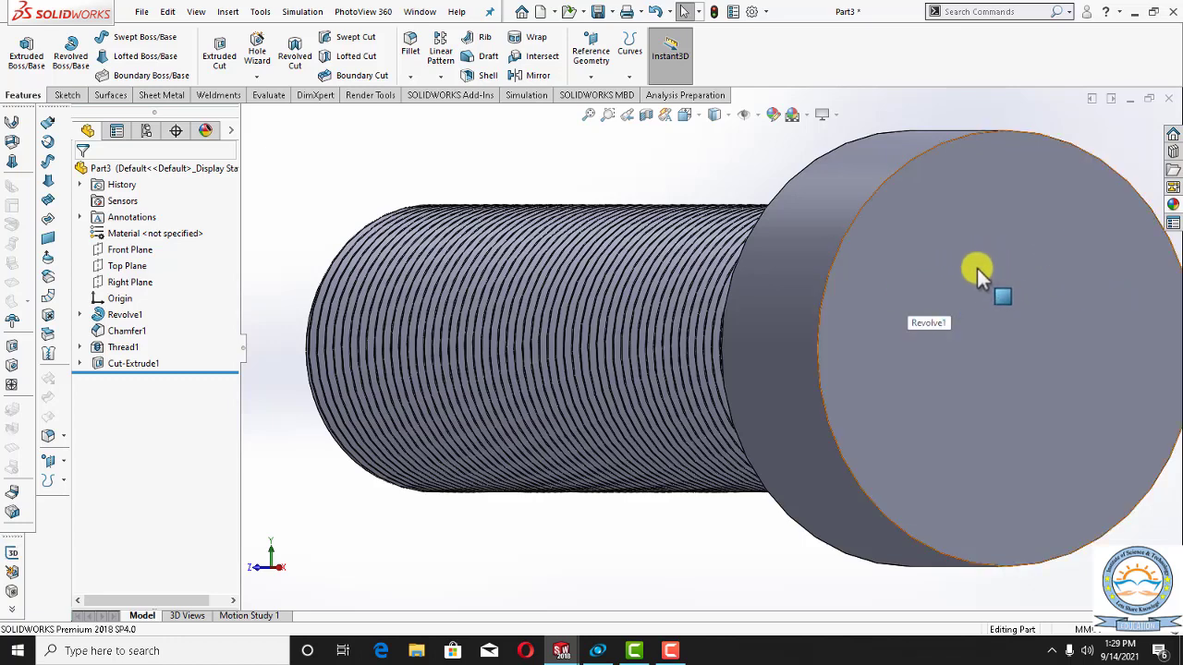
right_click(944, 273)
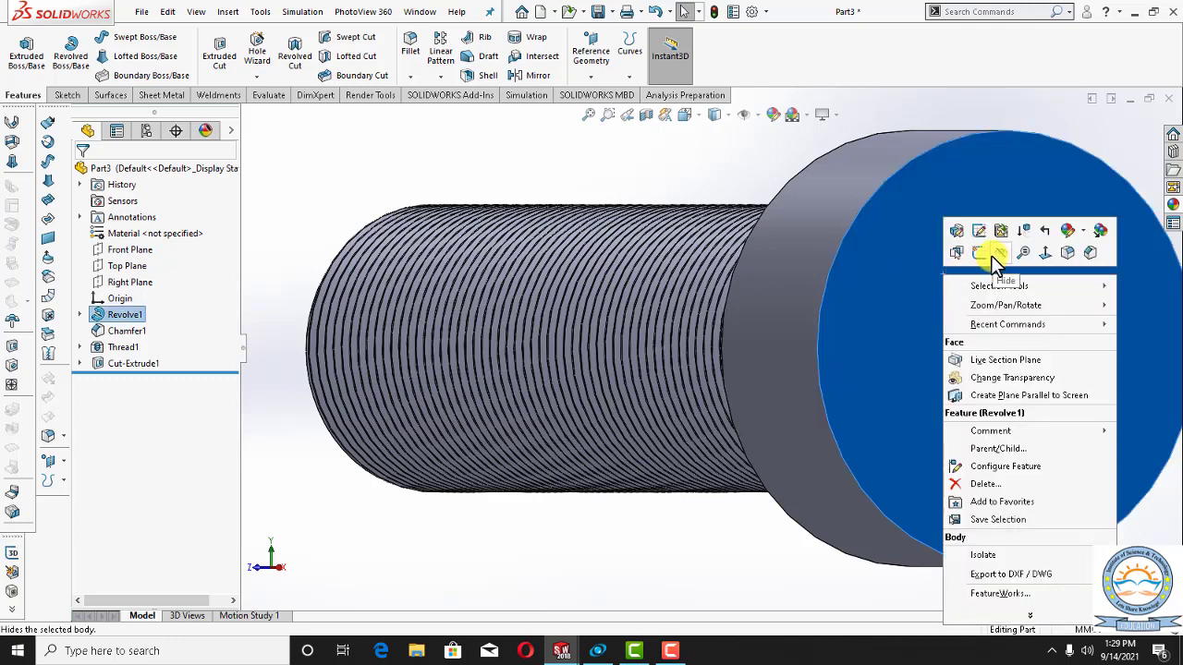
left_click(979, 257)
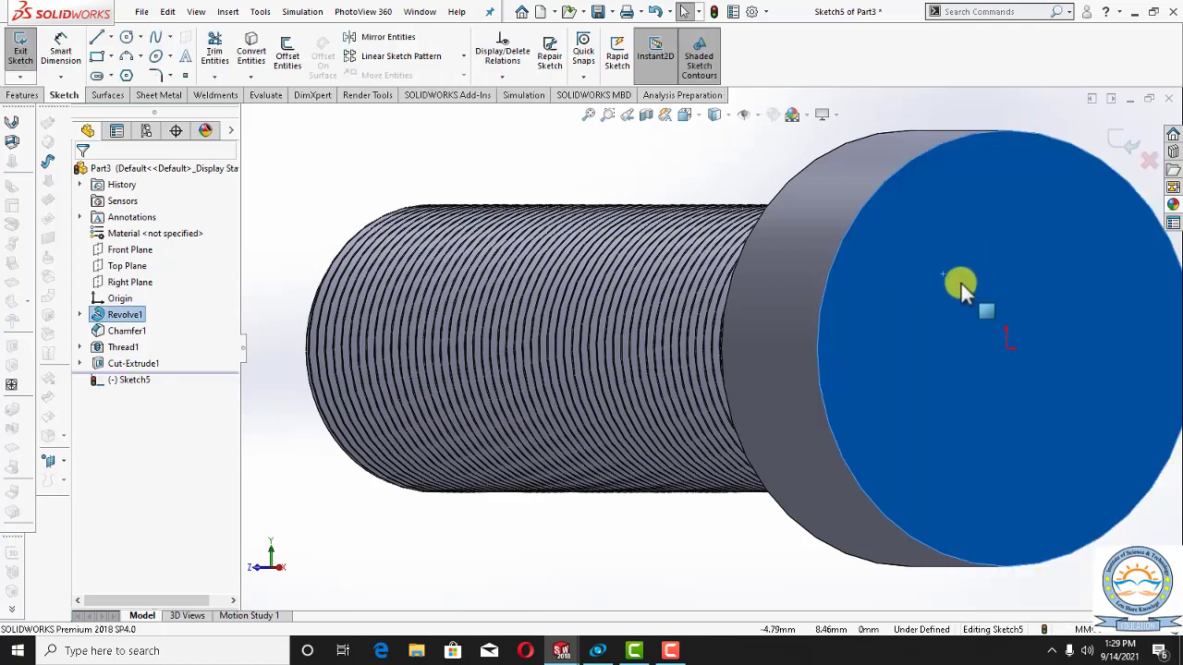
right_click(960, 282)
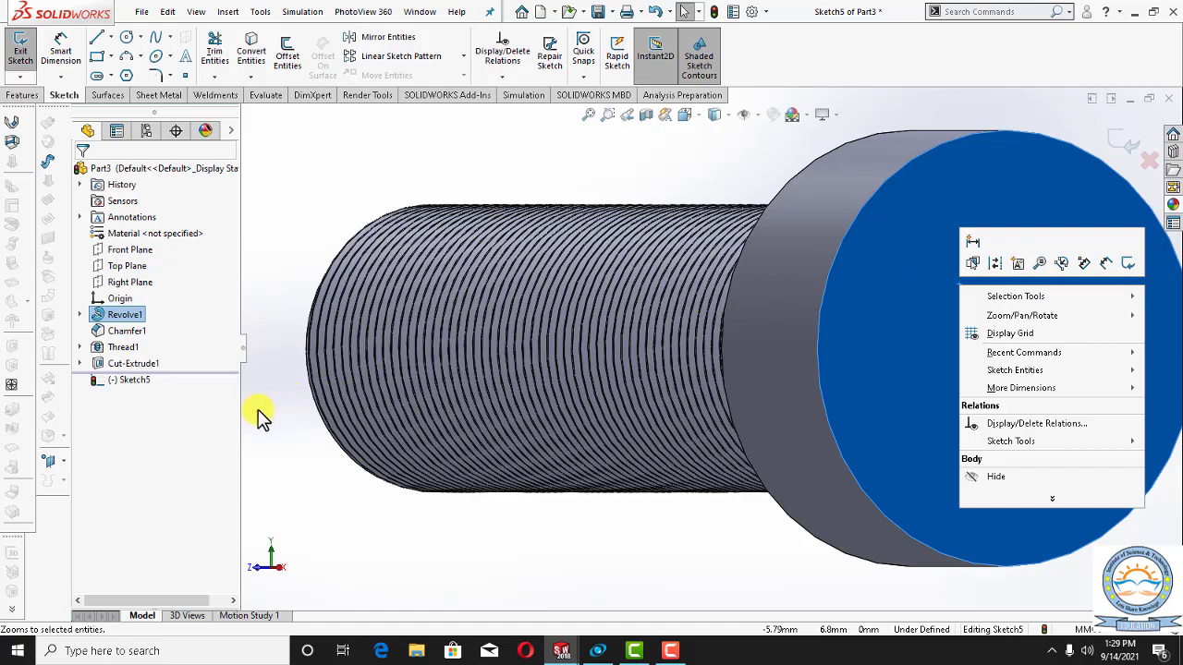
left_click(257, 409)
key("ctrl+8")
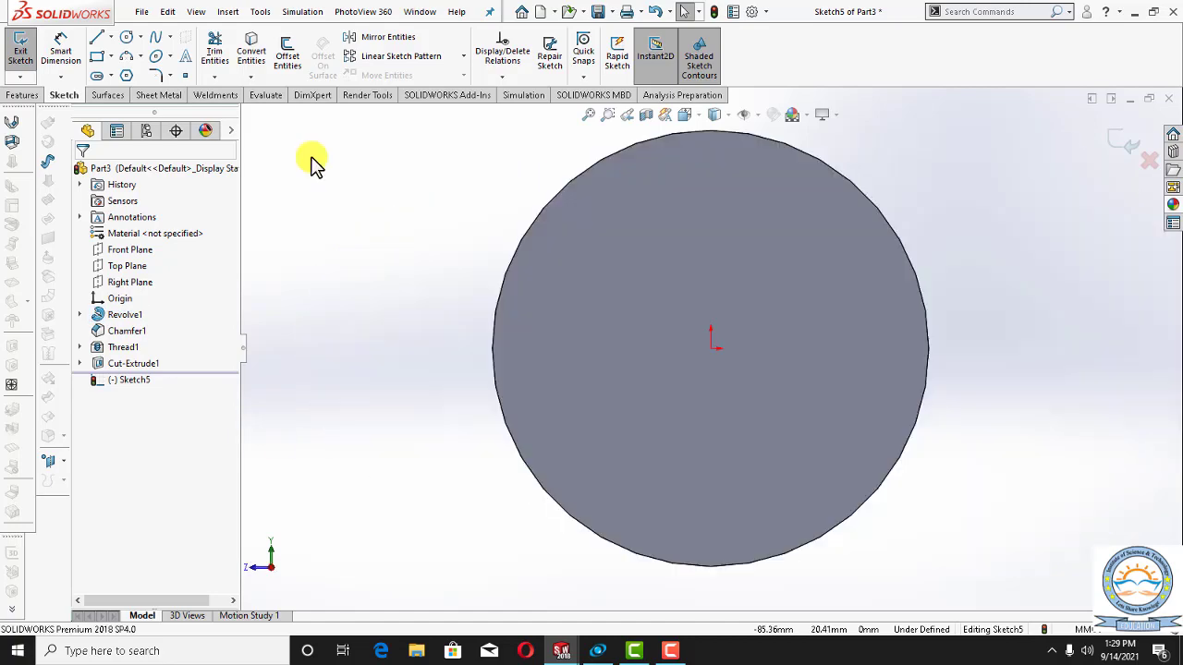
Sketch a six-sided polygon centred on the origin of the head face, with an inscribed circle about 32 mm in diameter.
left_click(127, 76)
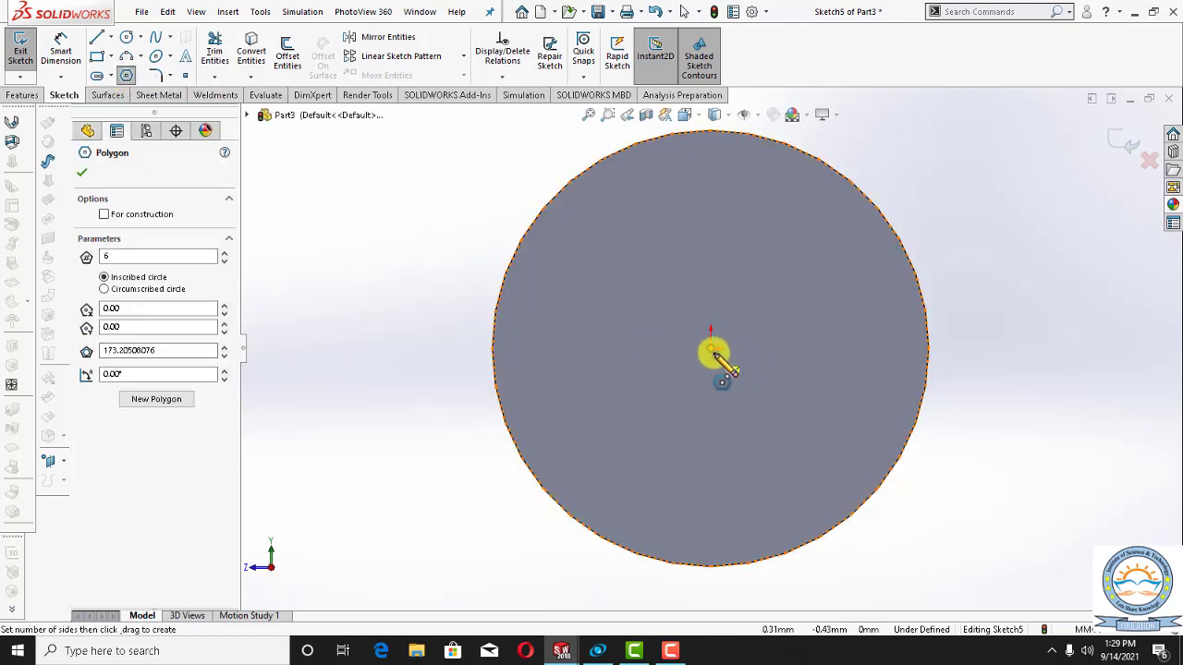
left_click(710, 349)
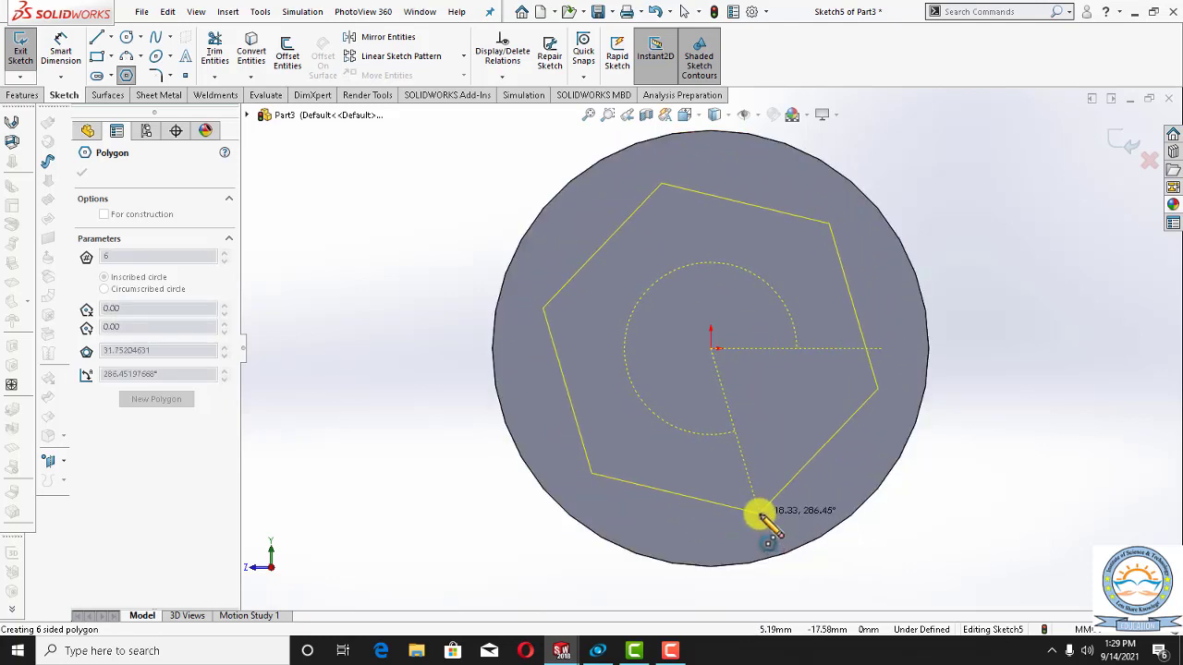
left_click(759, 513)
right_click(978, 320)
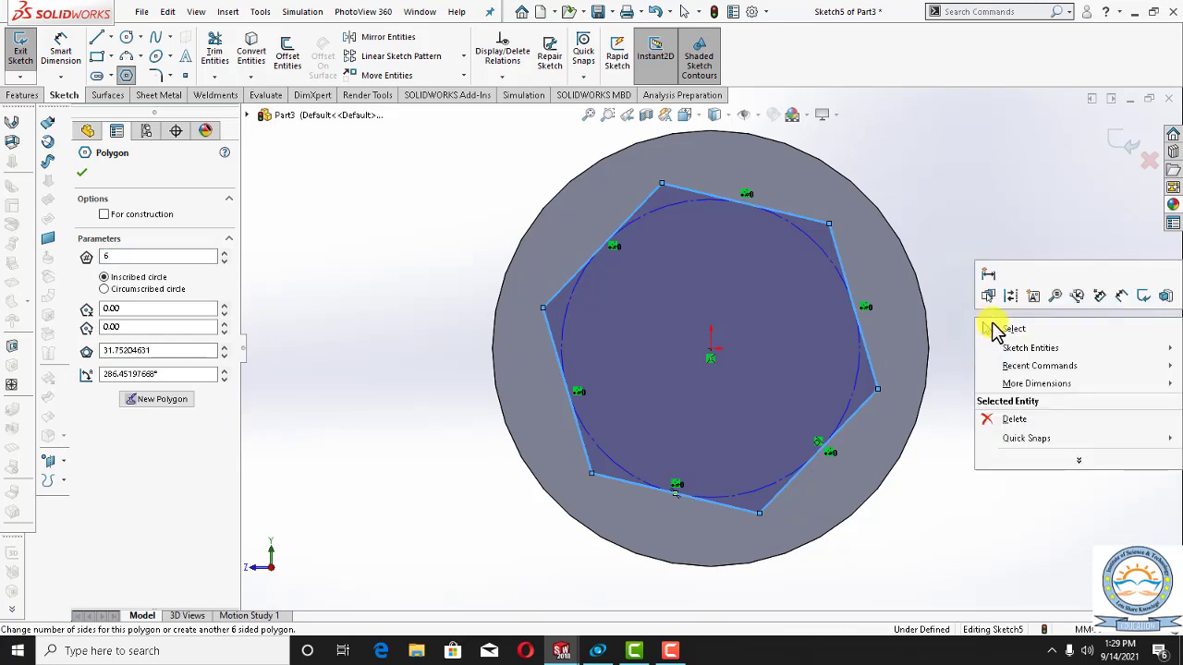
left_click(995, 323)
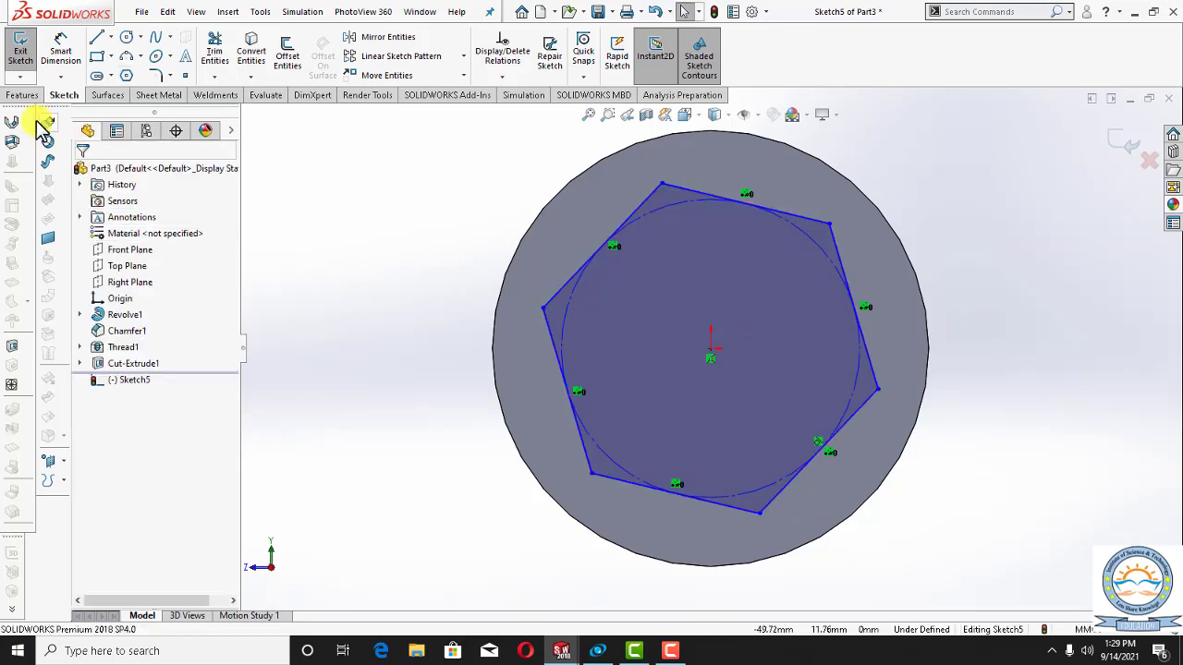
Cut-extrude the hexagon blind into the bolt head to a depth of 12 mm.
left_click(22, 95)
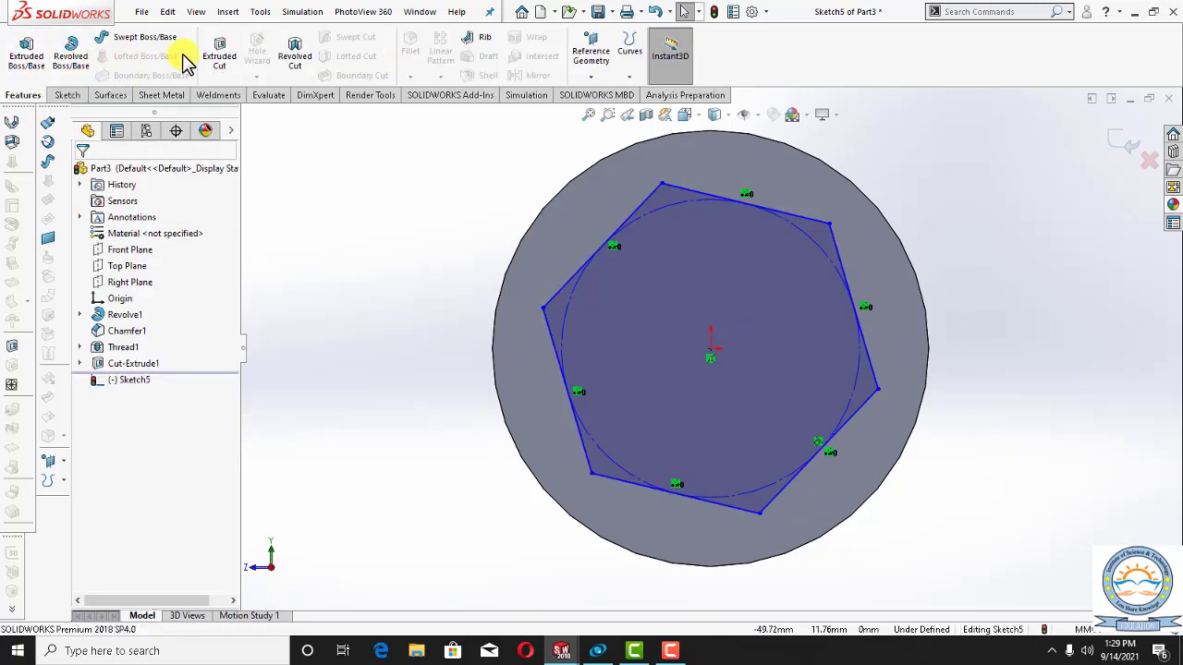
left_click(219, 55)
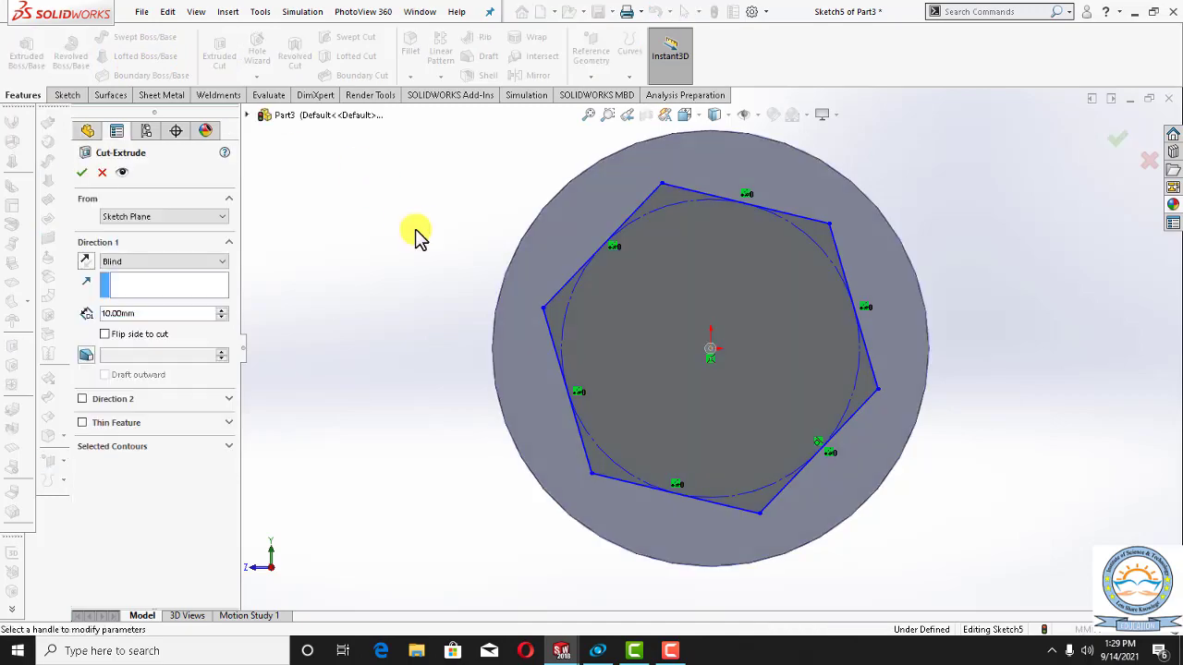
key("ctrl+1")
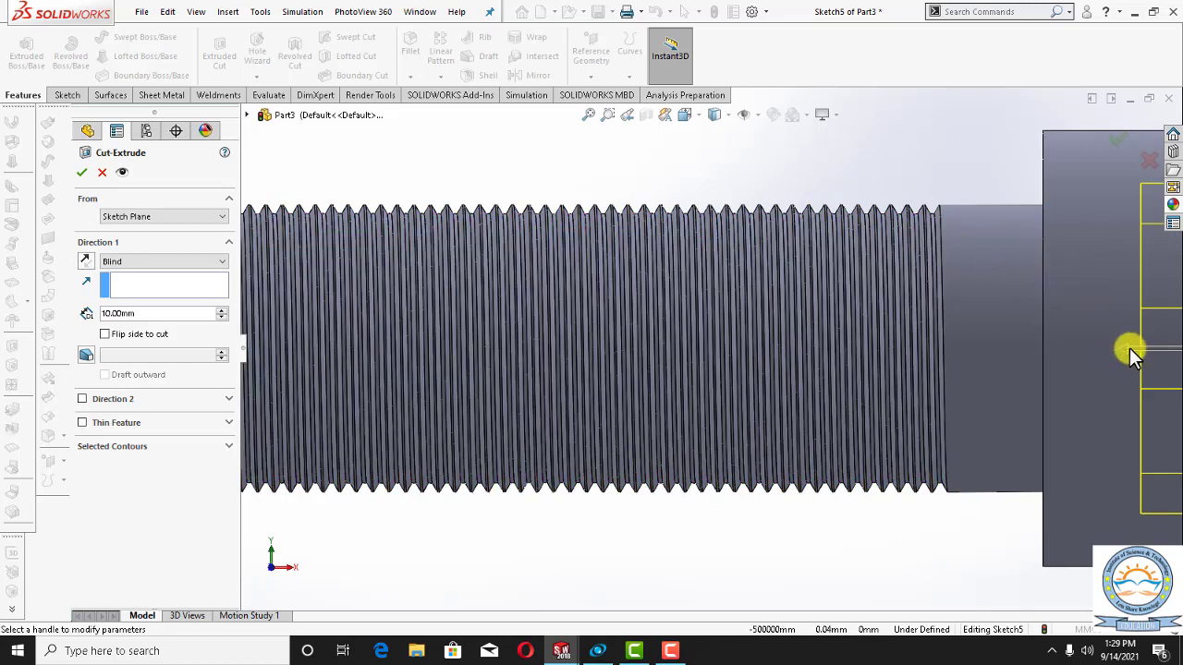
left_click(1130, 350)
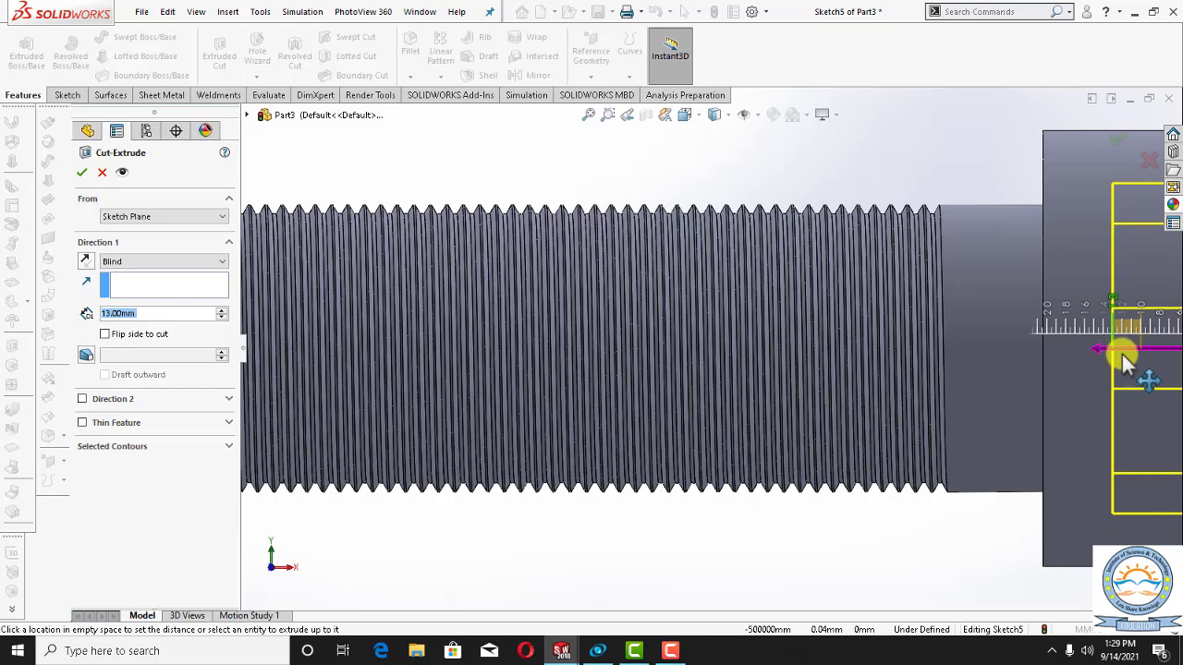
left_click(1130, 358)
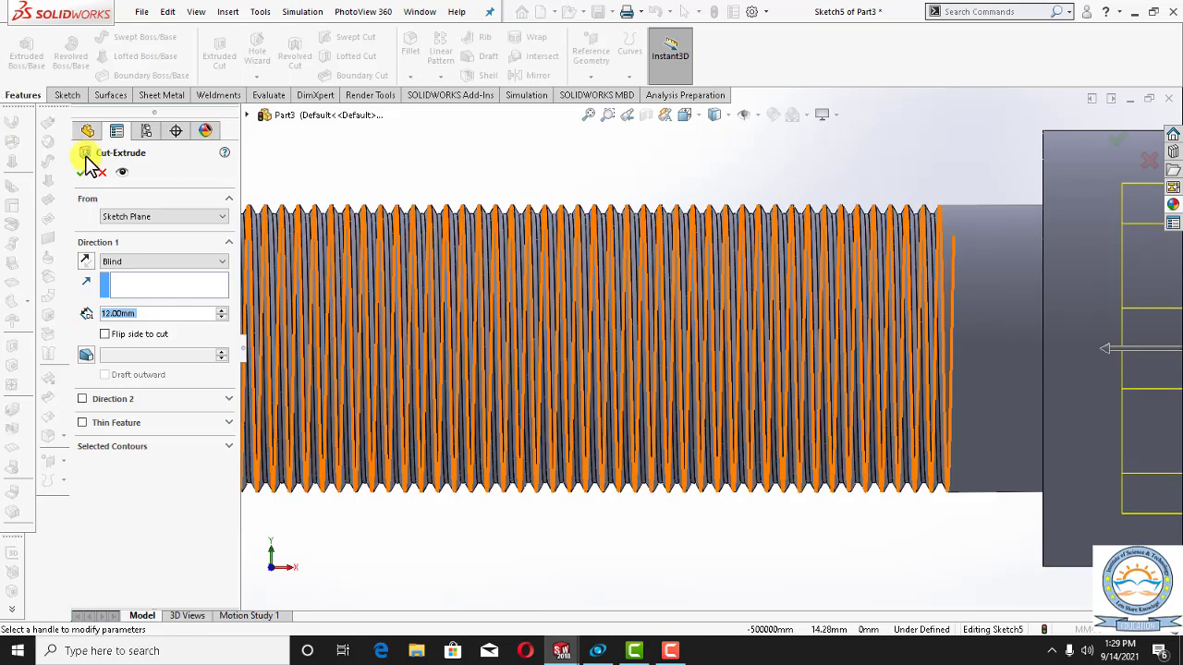
left_click(81, 172)
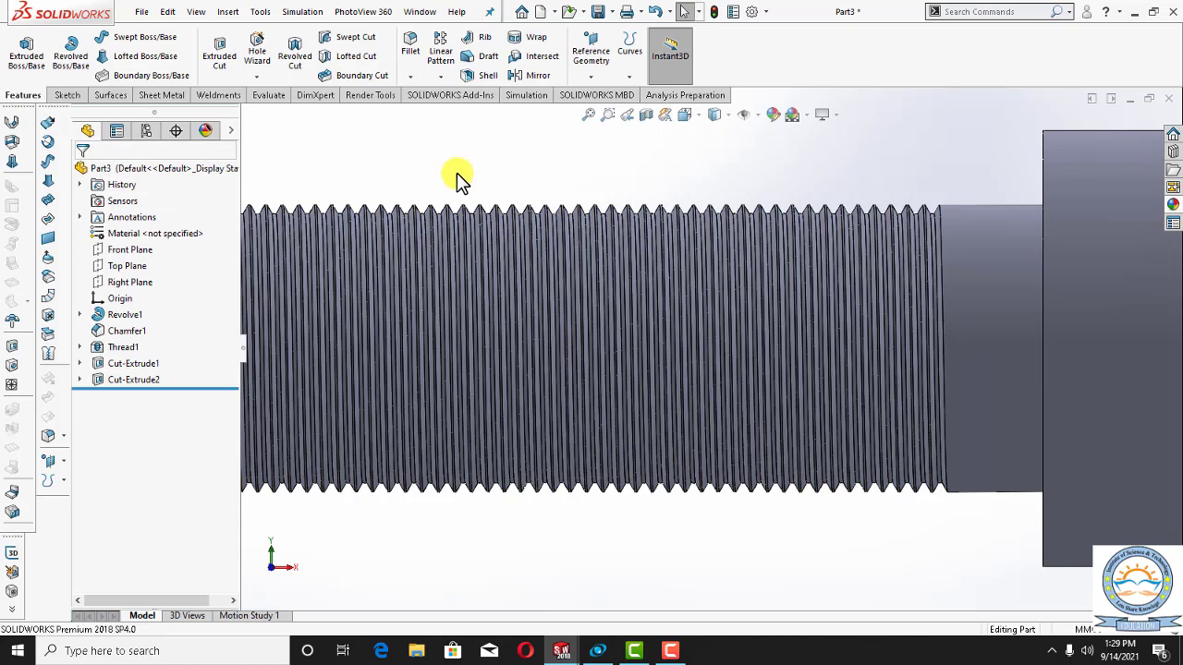
Check the bolt from the head end, front and back, and set its display style to wireframe.
key("f")
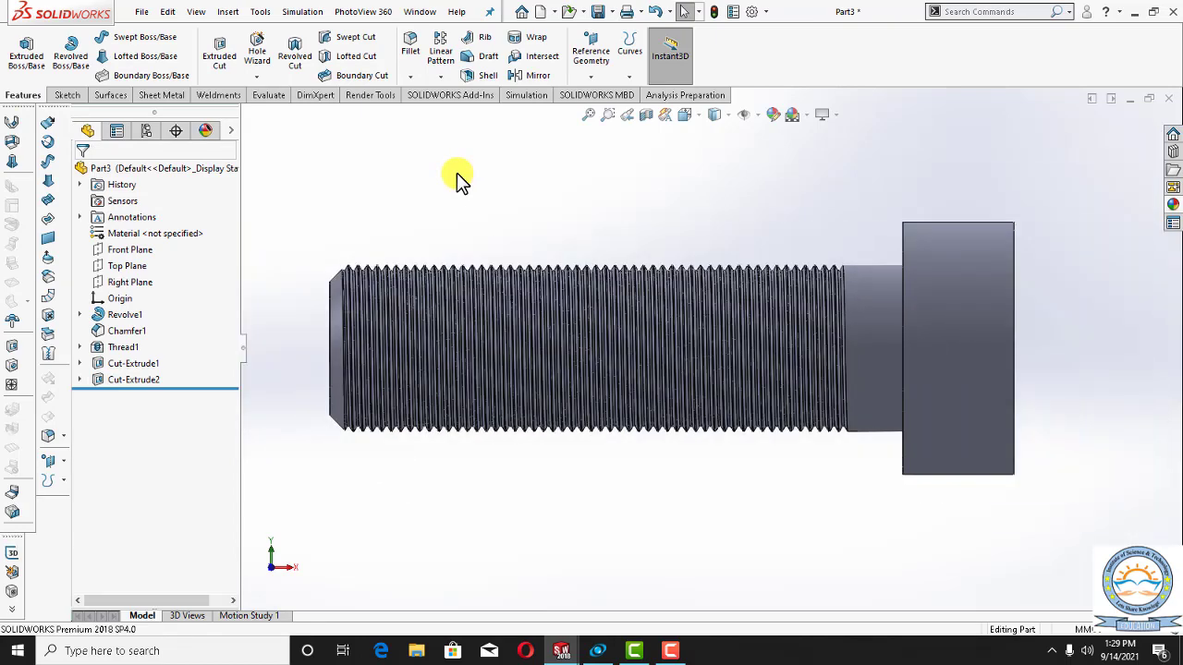
key("ctrl+4")
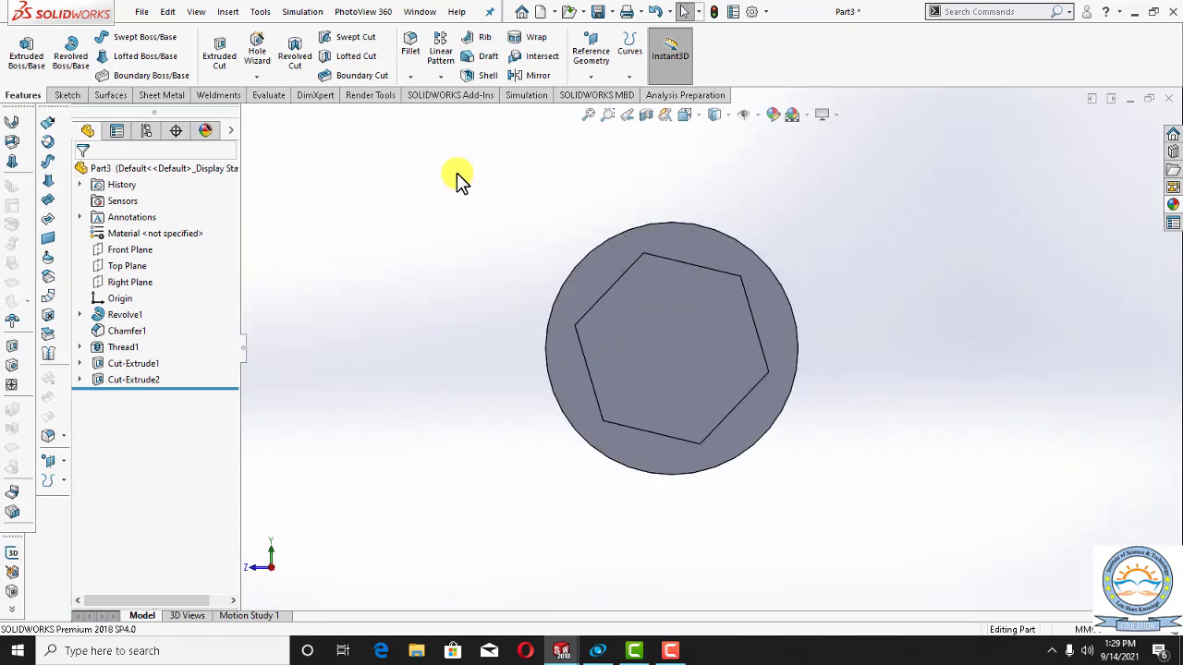
key("ctrl+1")
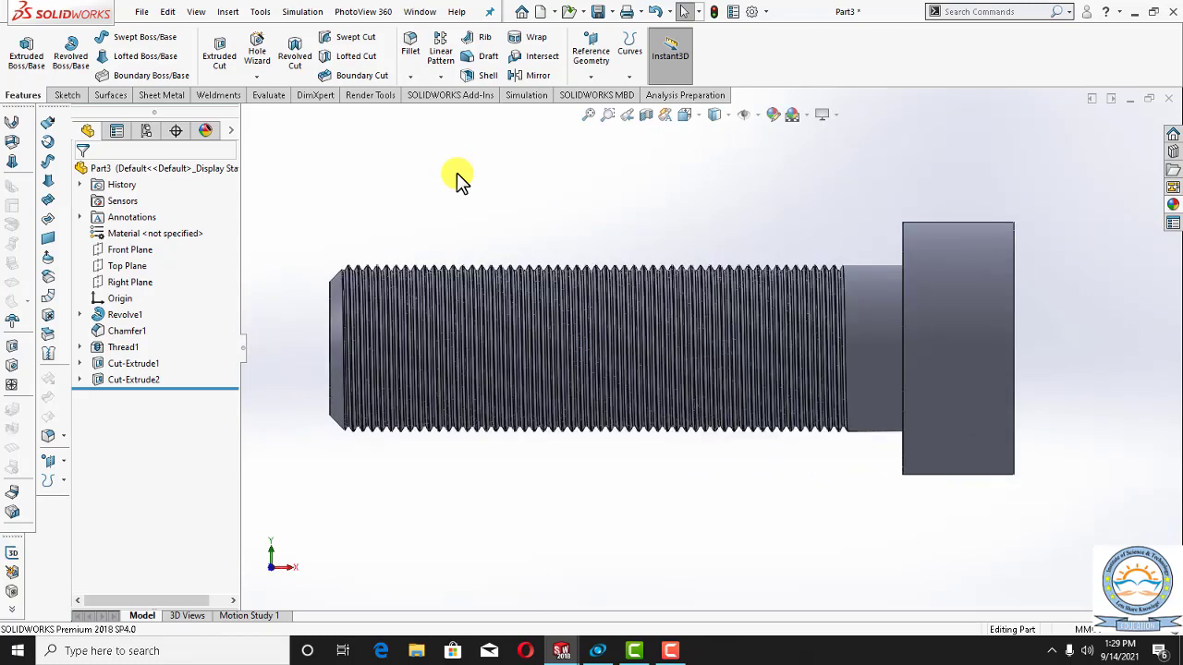
key("ctrl+2")
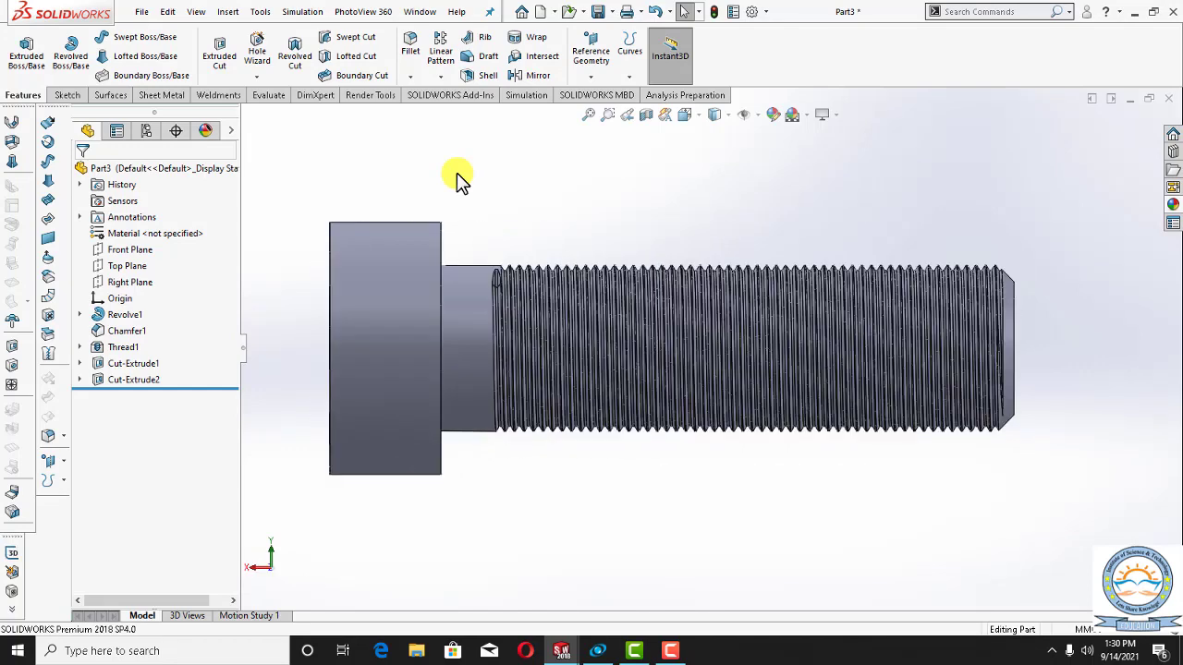
left_click(729, 116)
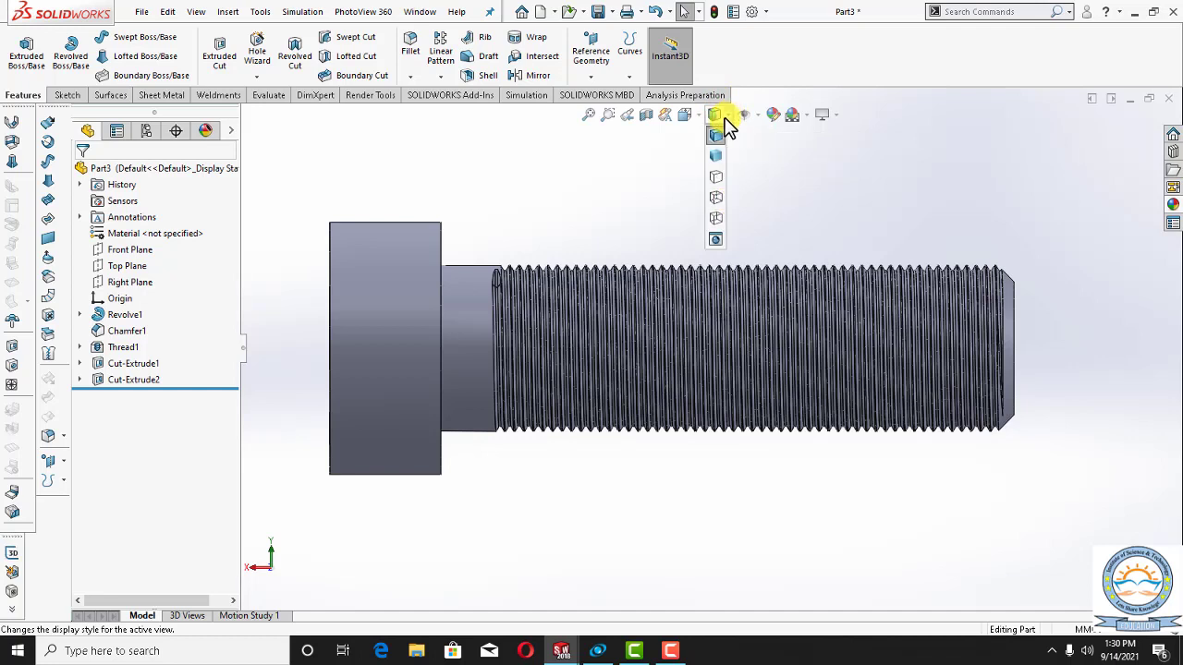
left_click(716, 220)
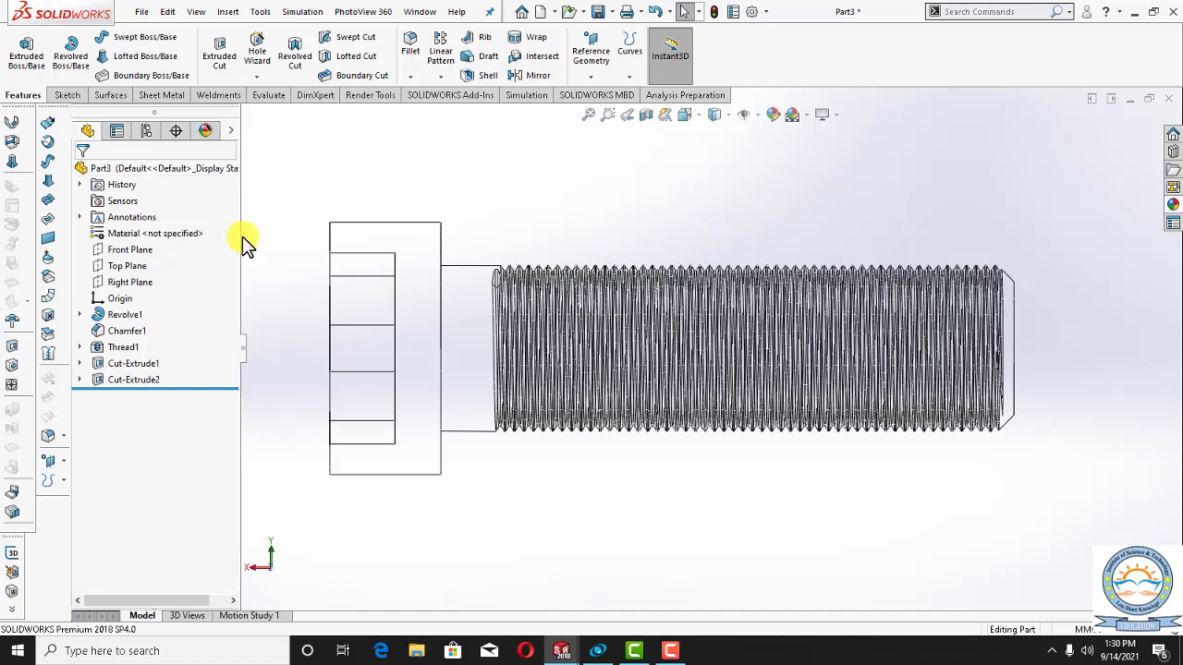
On the Front Plane, sketch a closed right triangle at the socket floor, about 18 mm from corner to bolt axis and 7 mm deep.
right_click(129, 257)
left_click(132, 235)
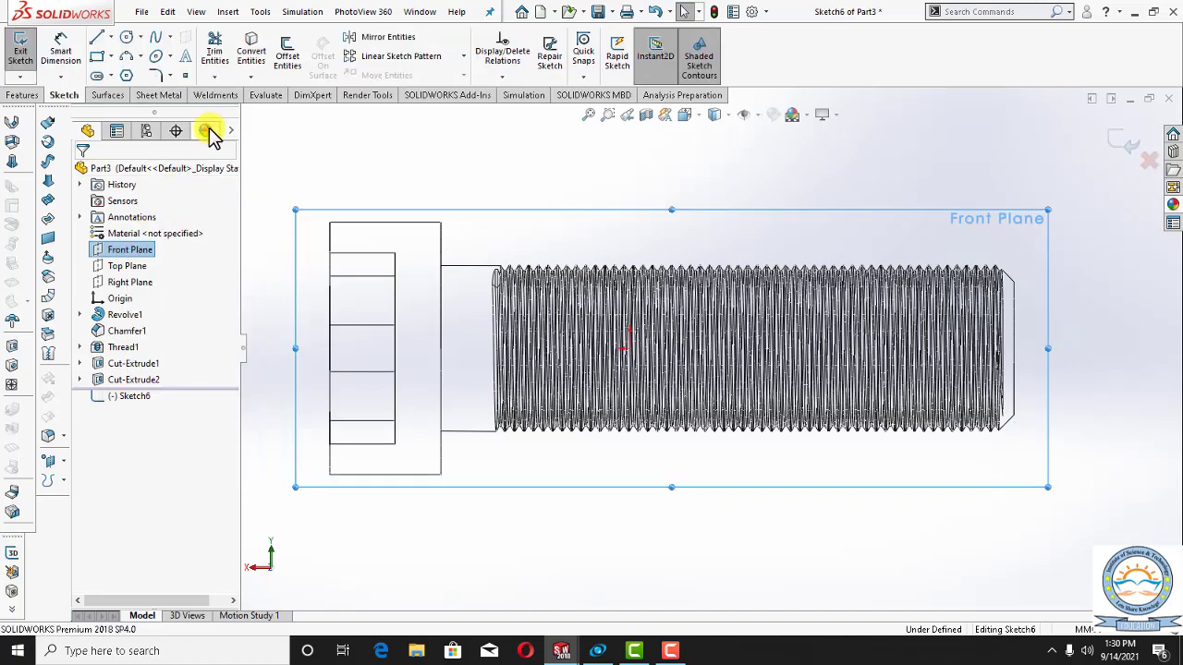
left_click(96, 36)
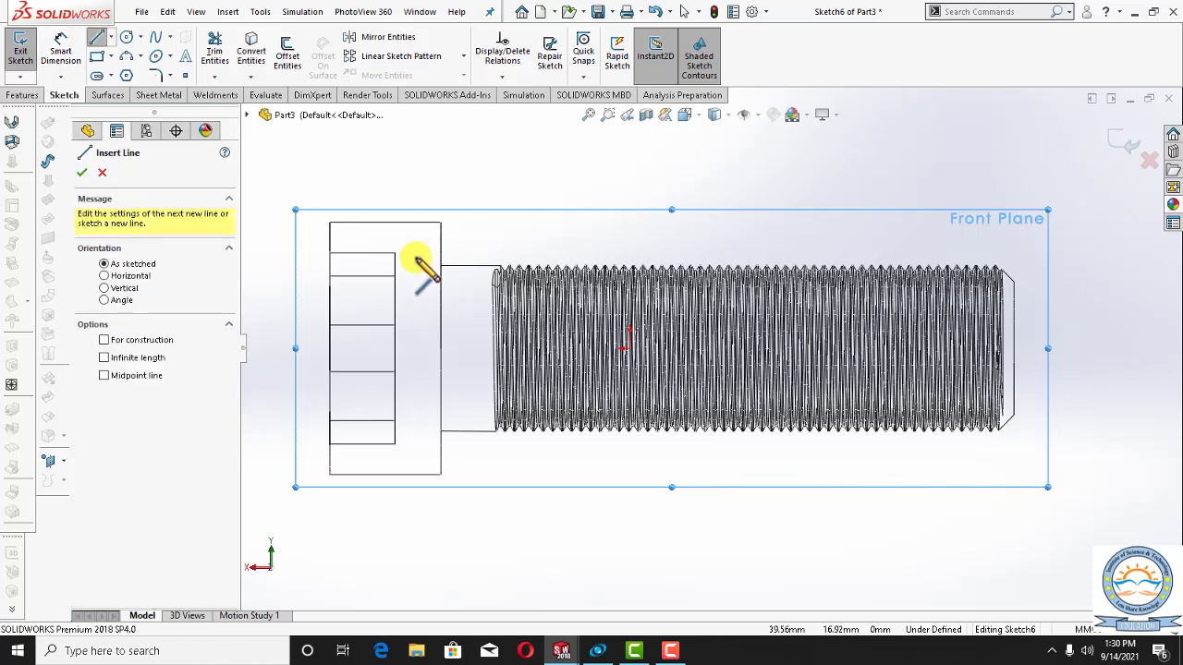
left_click(393, 253)
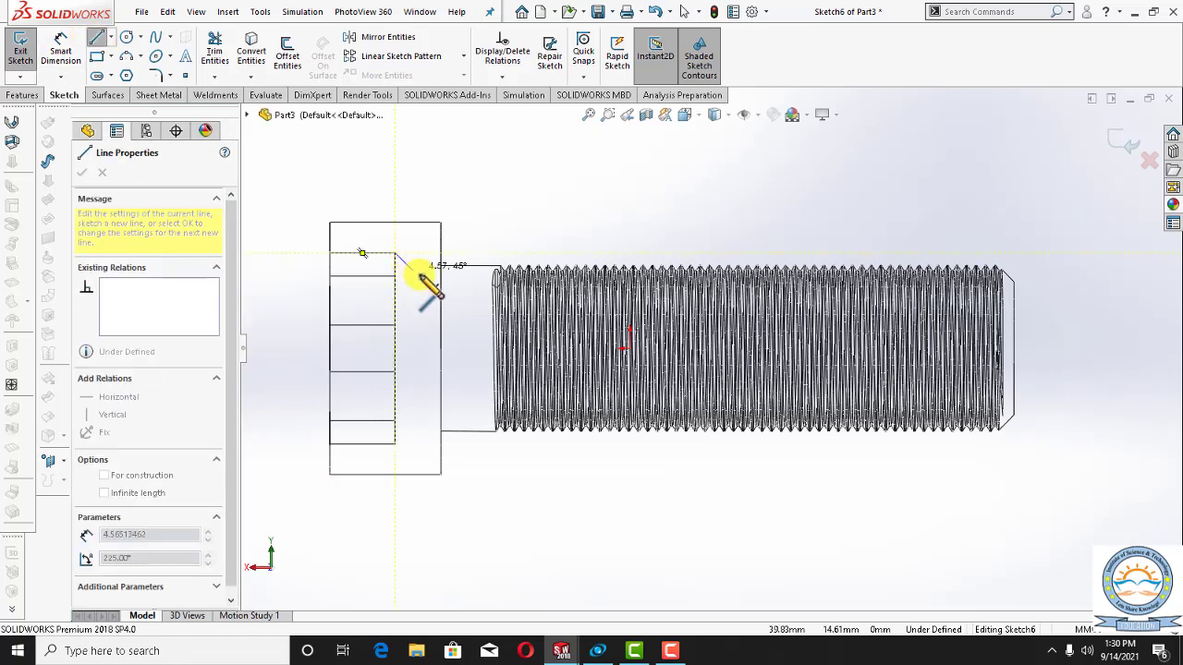
left_click(433, 349)
left_click(433, 347)
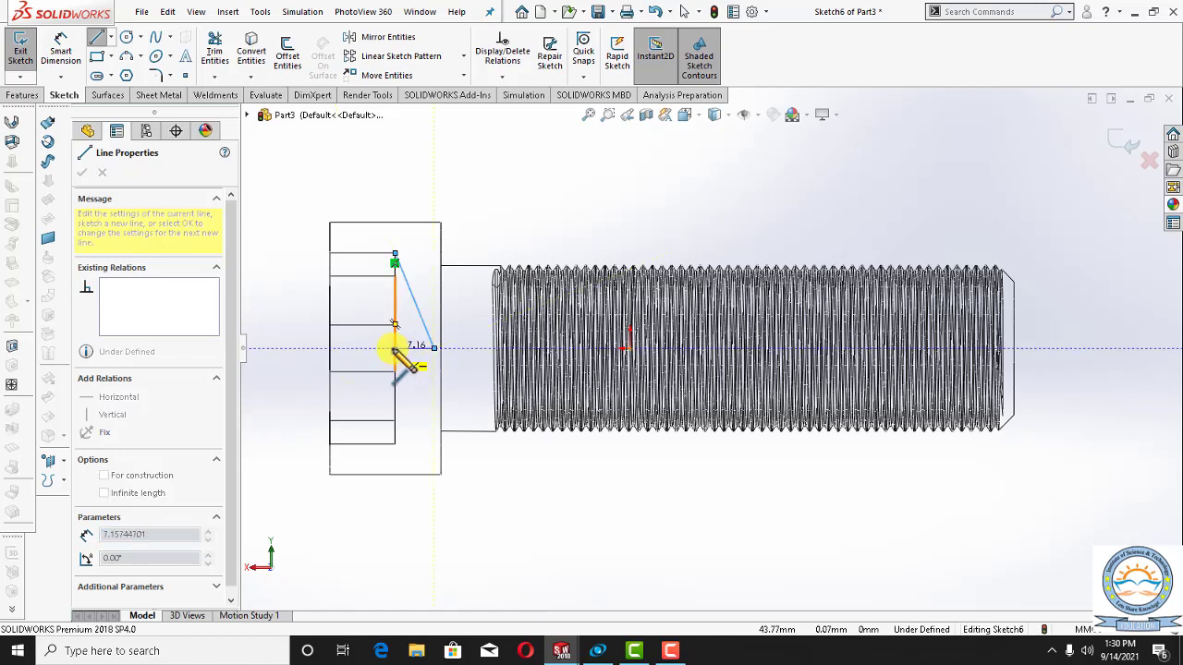
left_click(395, 348)
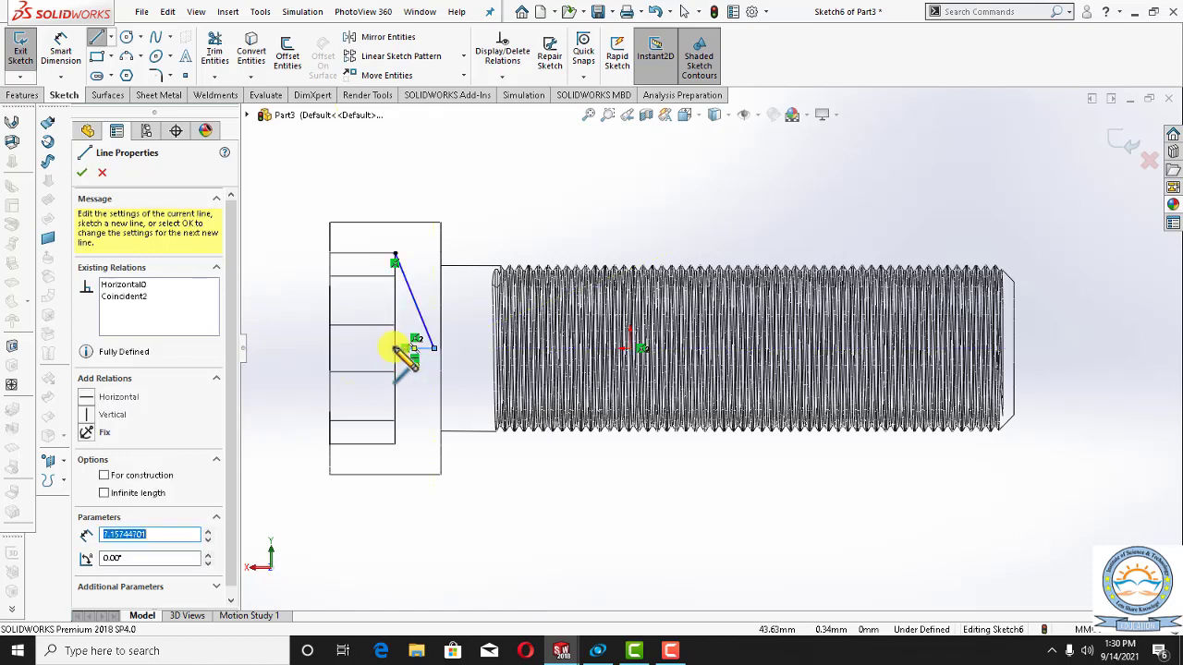
left_click(395, 254)
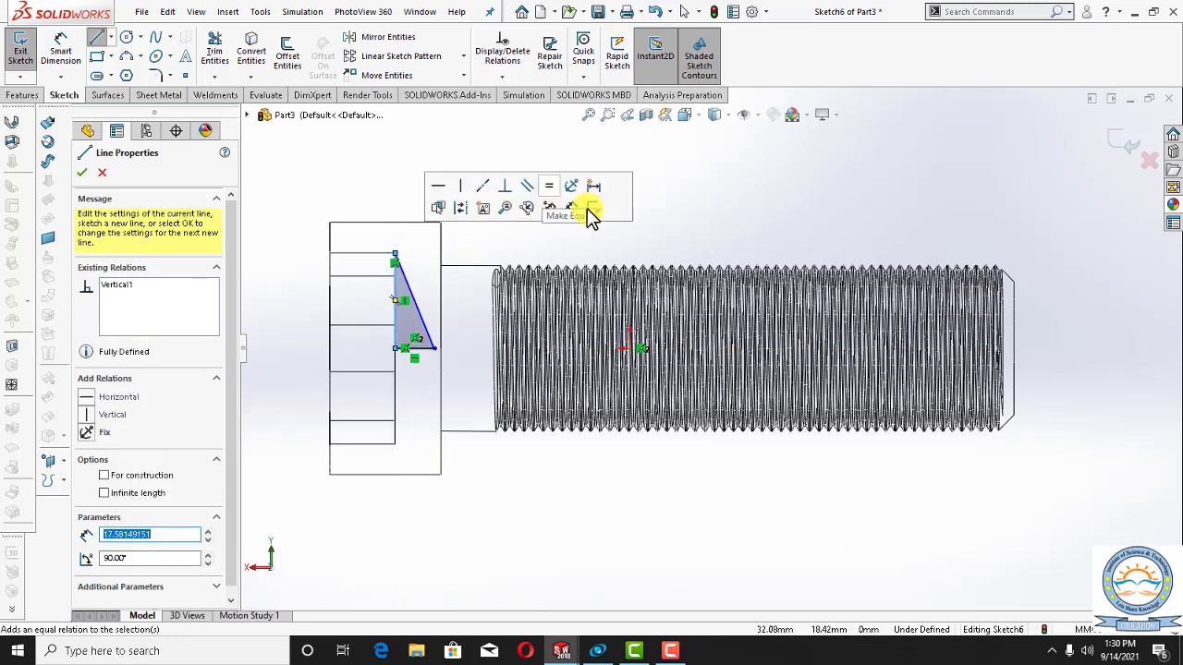
right_click(699, 175)
left_click(728, 180)
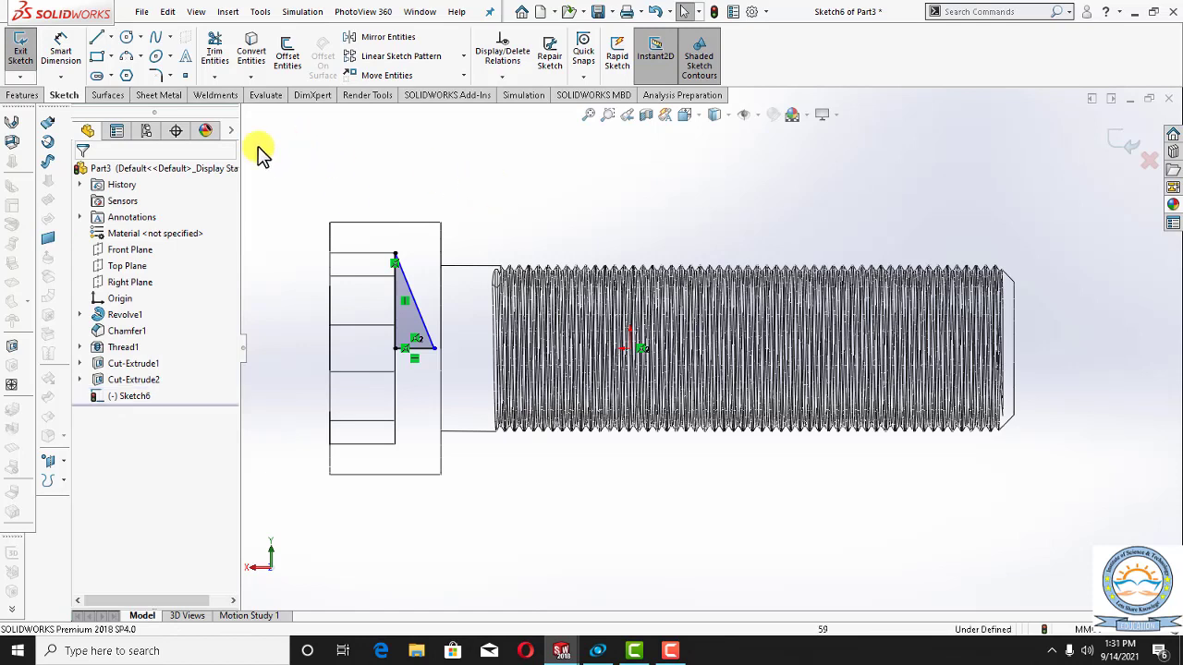
Draw a horizontal construction centerline about 33 mm long on the bolt axis, passing through the head and the triangle's base.
left_click(109, 37)
left_click(119, 80)
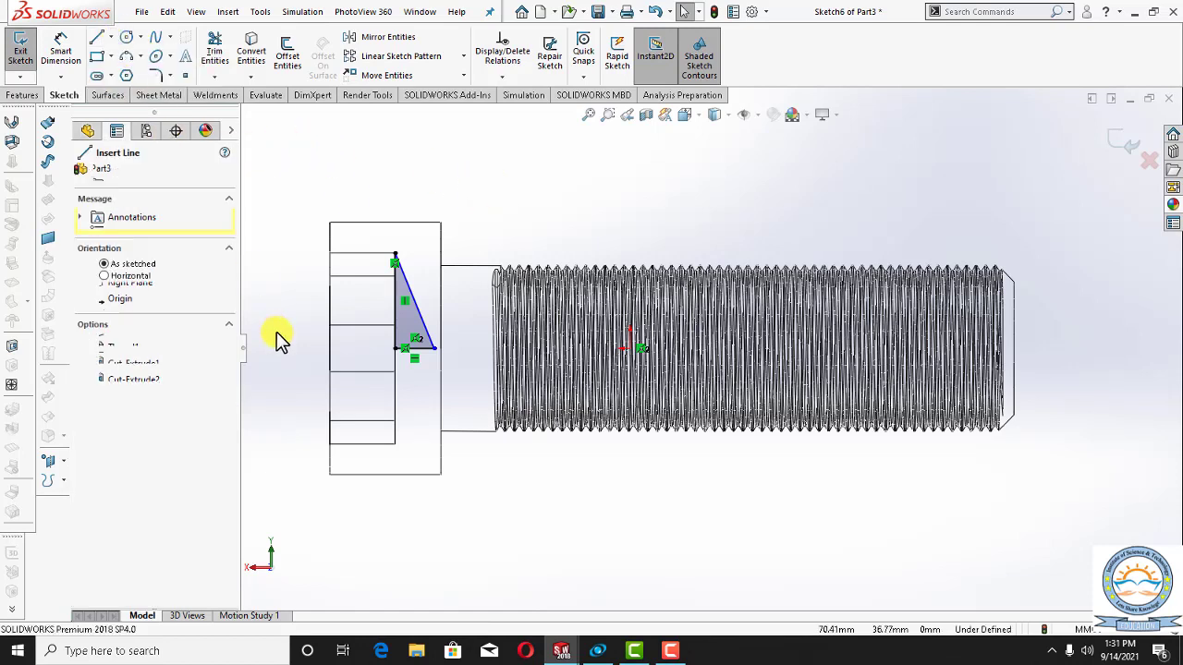
left_click(295, 349)
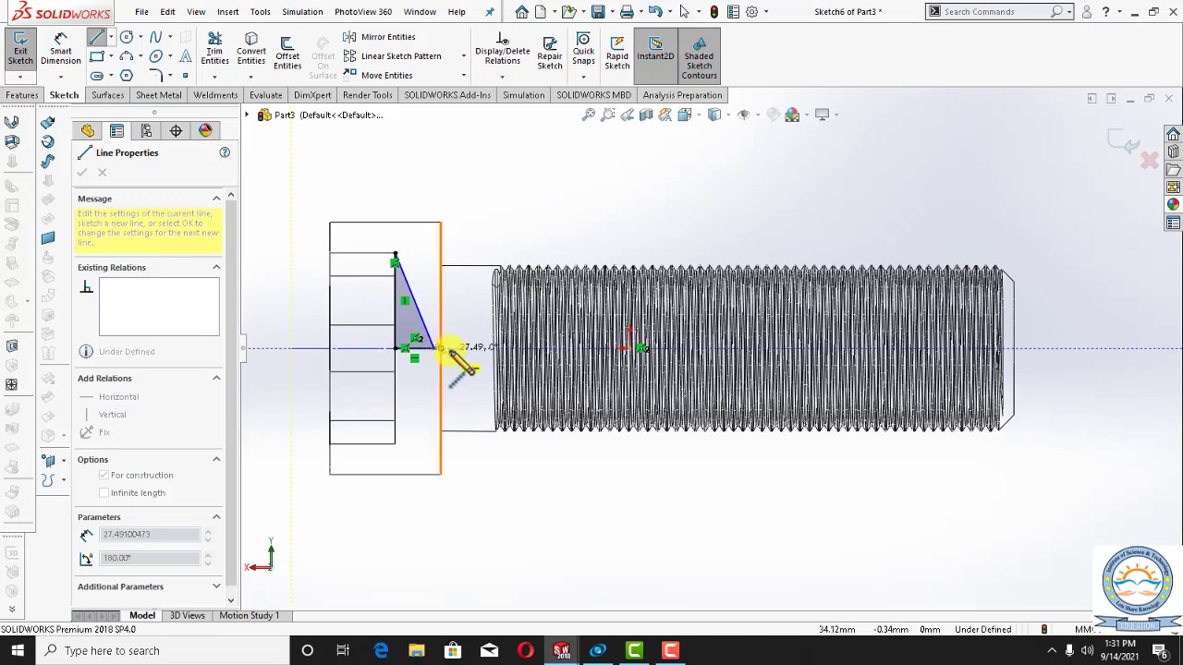
left_click(471, 349)
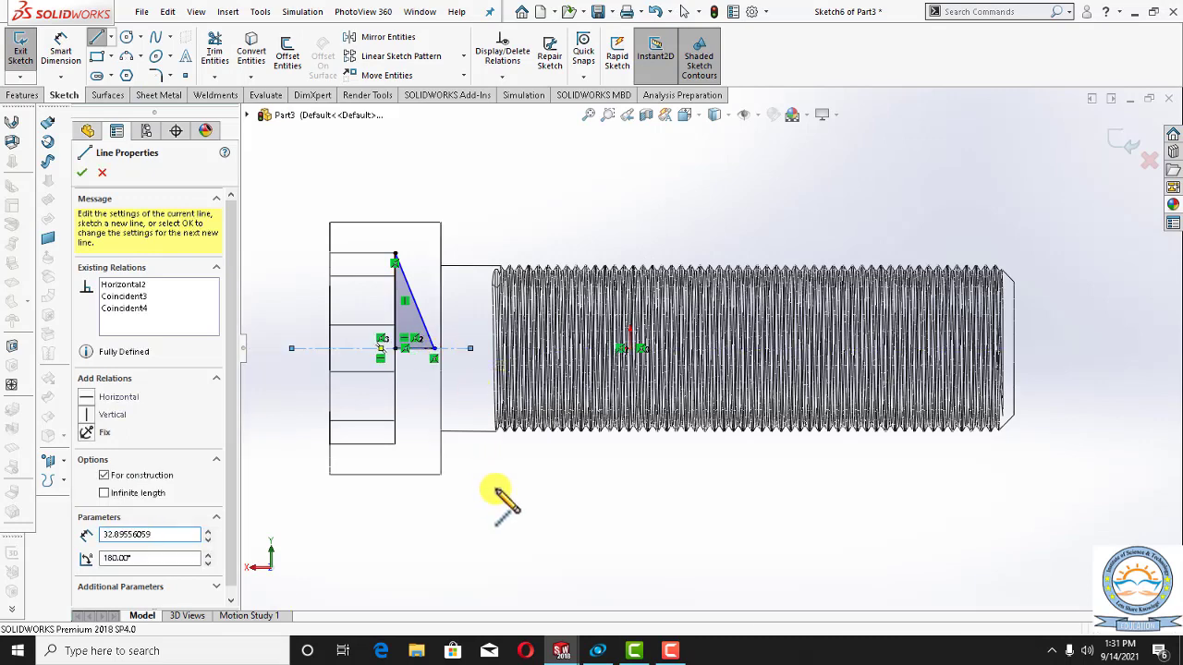
right_click(491, 493)
left_click(549, 498)
key("Escape")
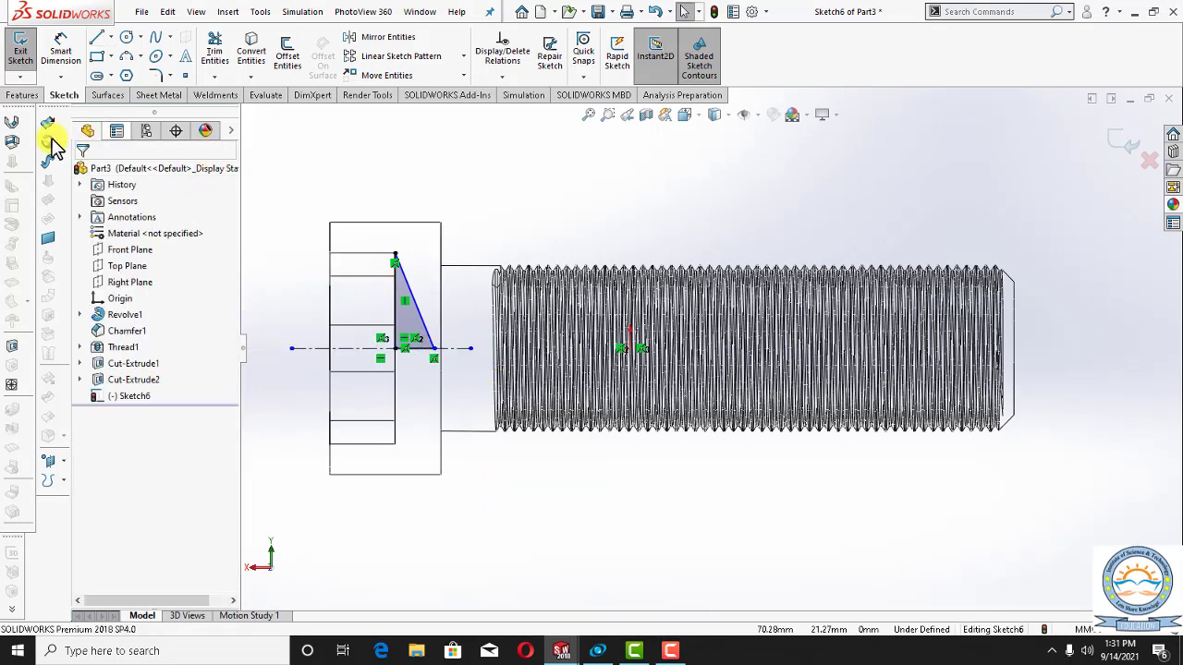
Cut-revolve the triangle sketch 360 degrees about the construction centerline to form a conical recess at the socket floor.
left_click(23, 95)
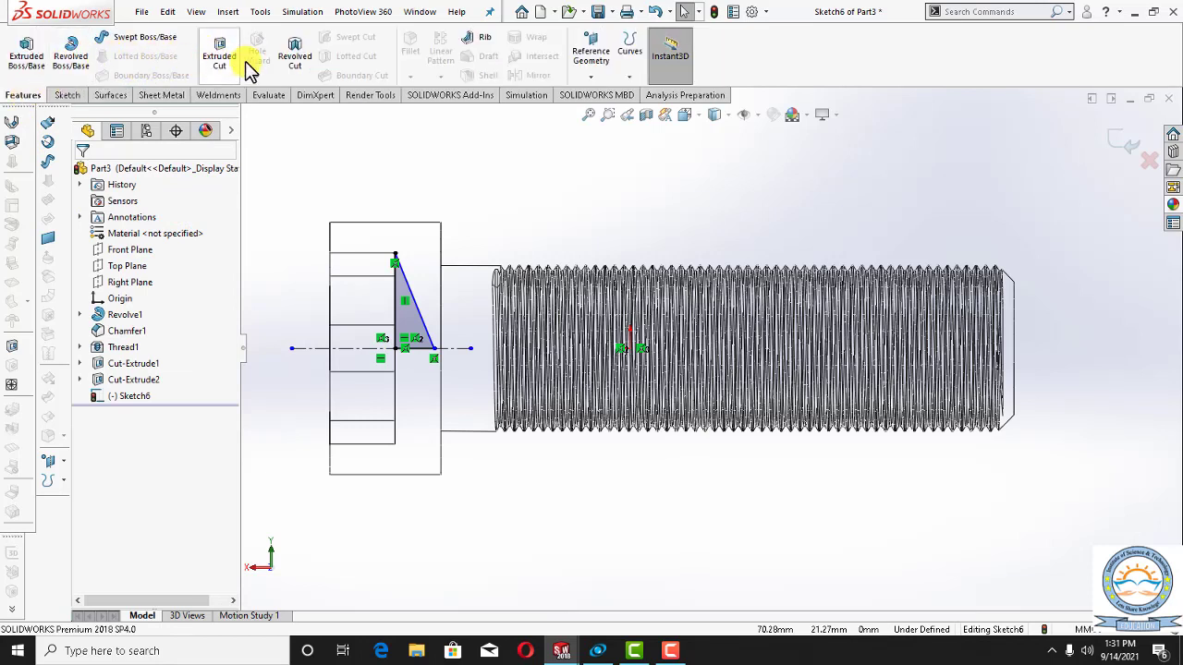
left_click(301, 70)
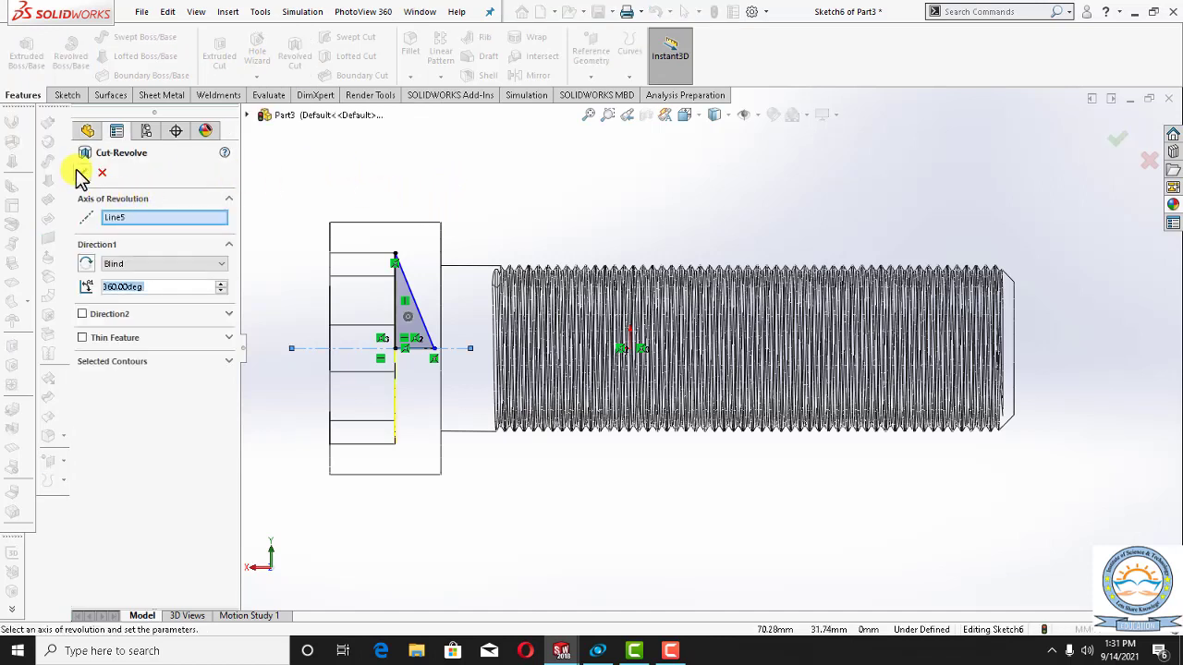
left_click(88, 174)
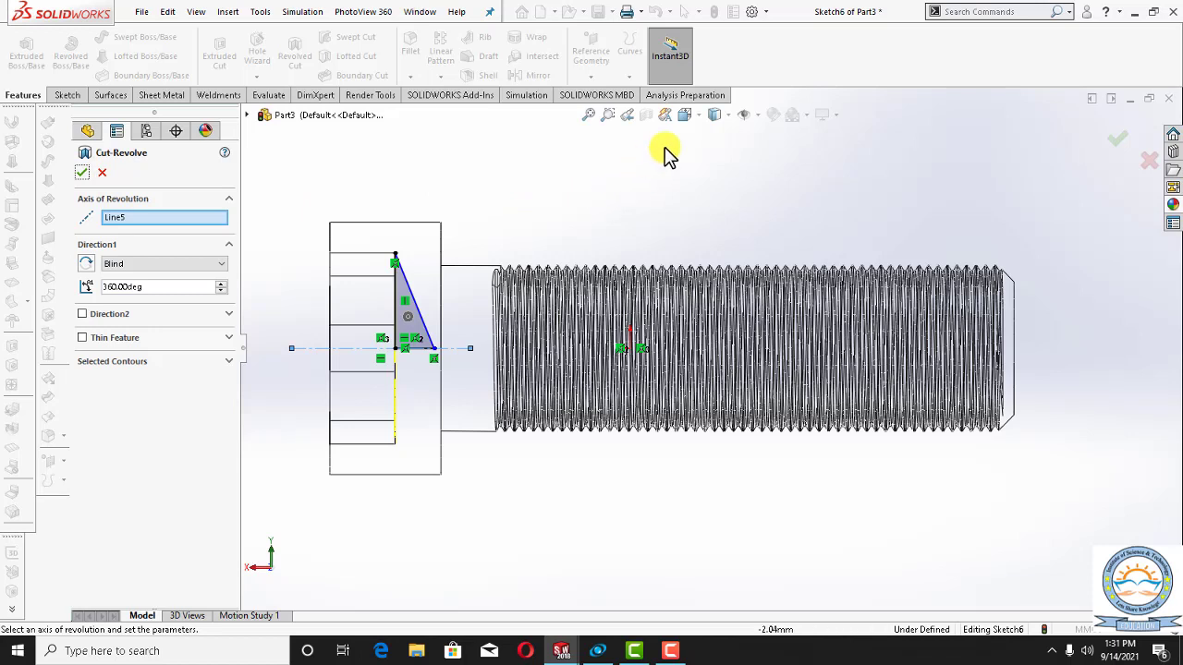
left_click(83, 174)
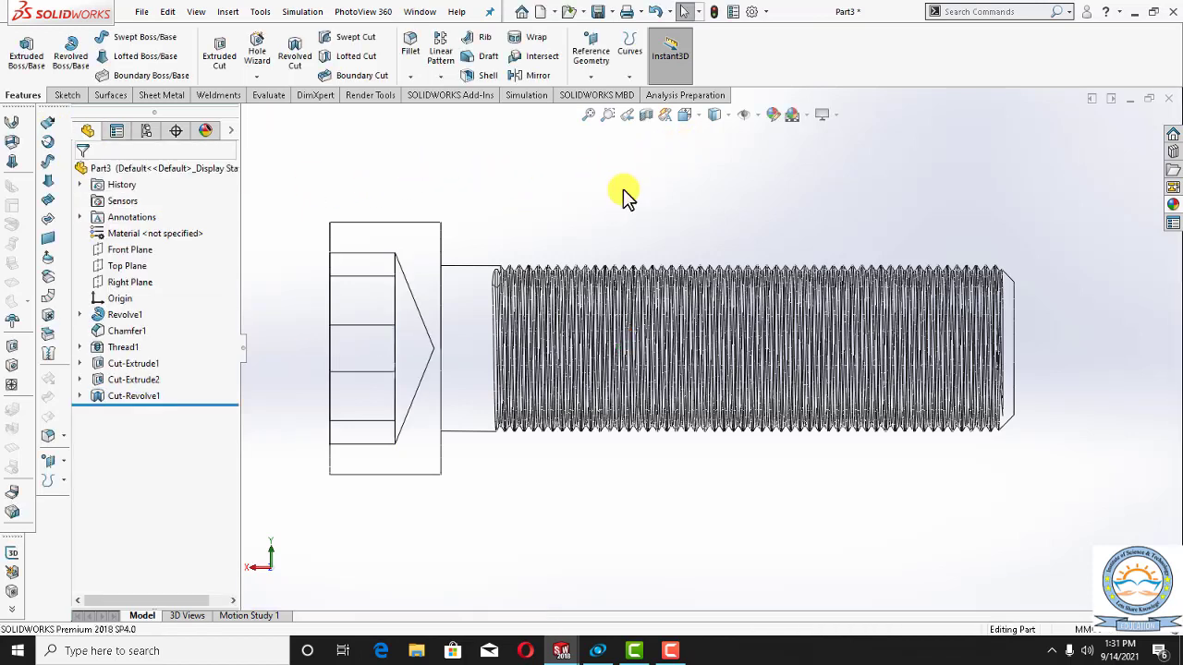
Set the display style to Shaded With Edges and inspect the hexagonal socket and its conical recess from several angles.
left_click(729, 115)
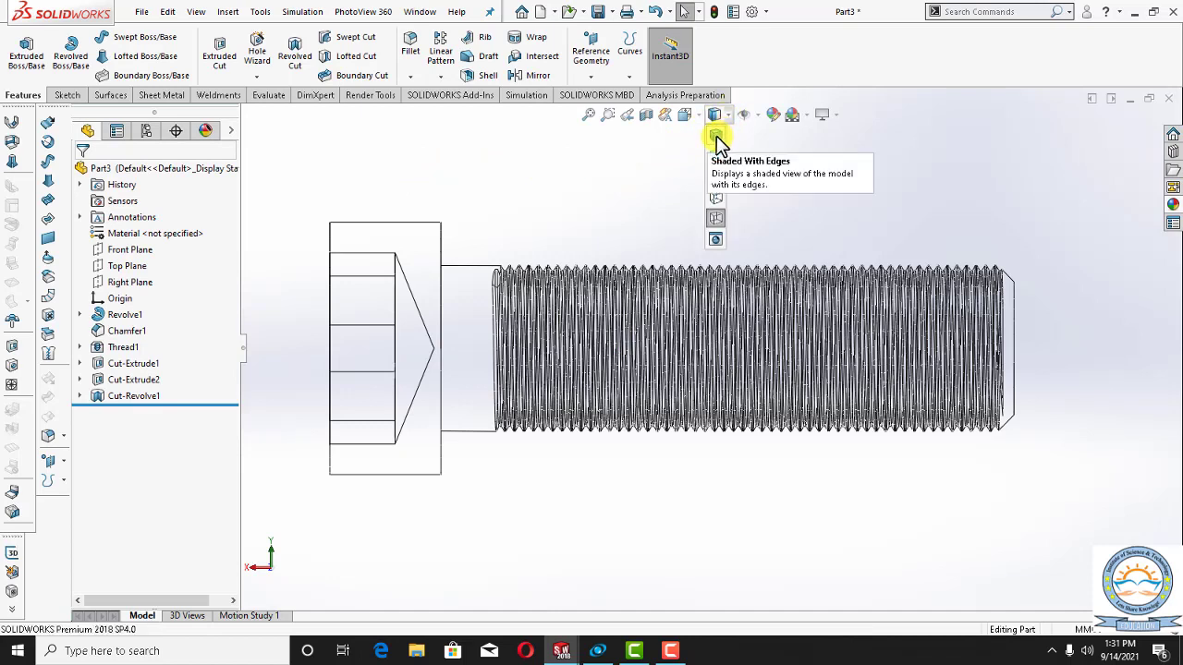
left_click(716, 138)
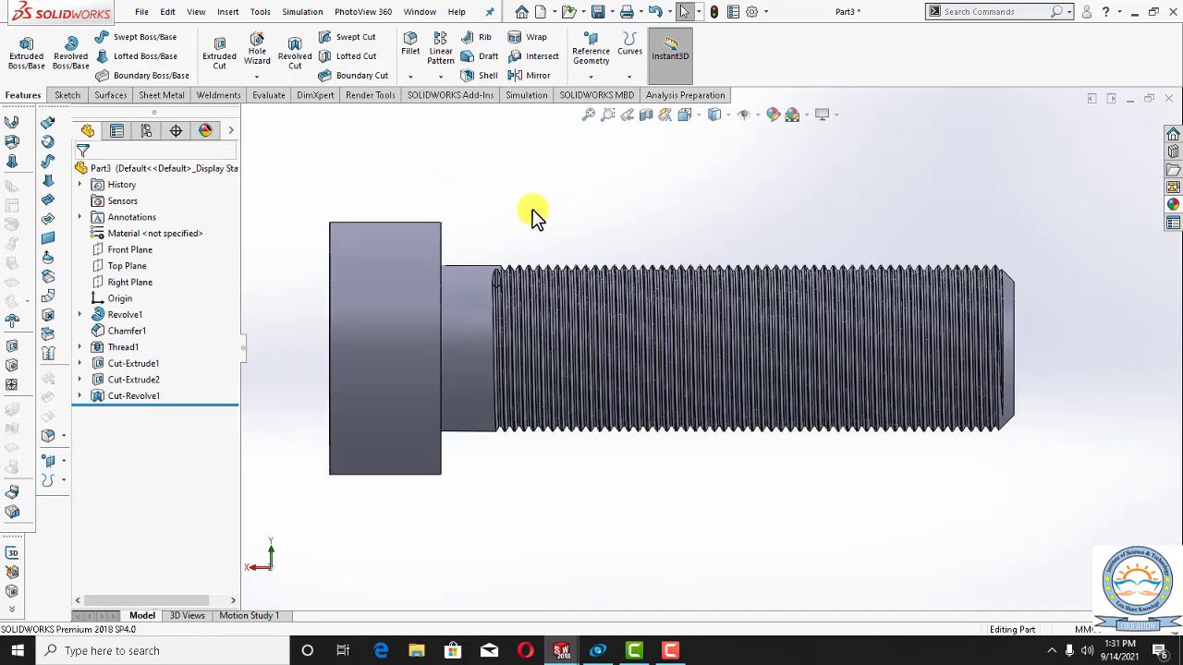
key("Right")
key("Right")
key("Right")
key("Right")
key("Right")
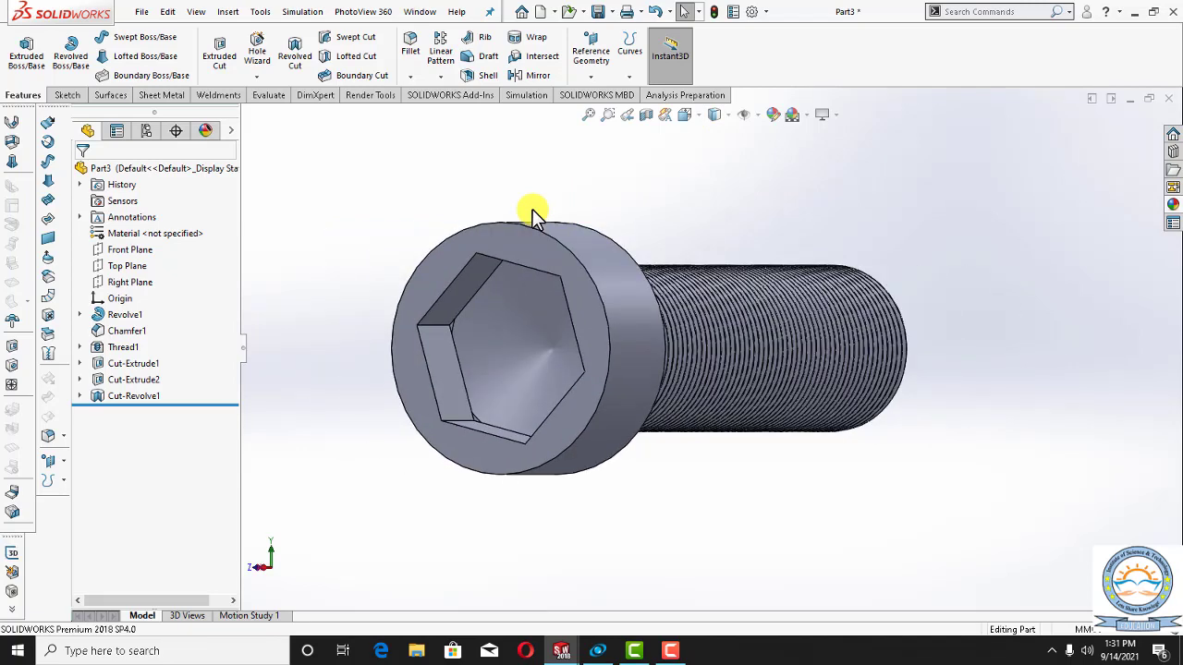
key("Right")
key("Right")
key("Right")
key("Right")
key("Right")
key("Right")
key("Right")
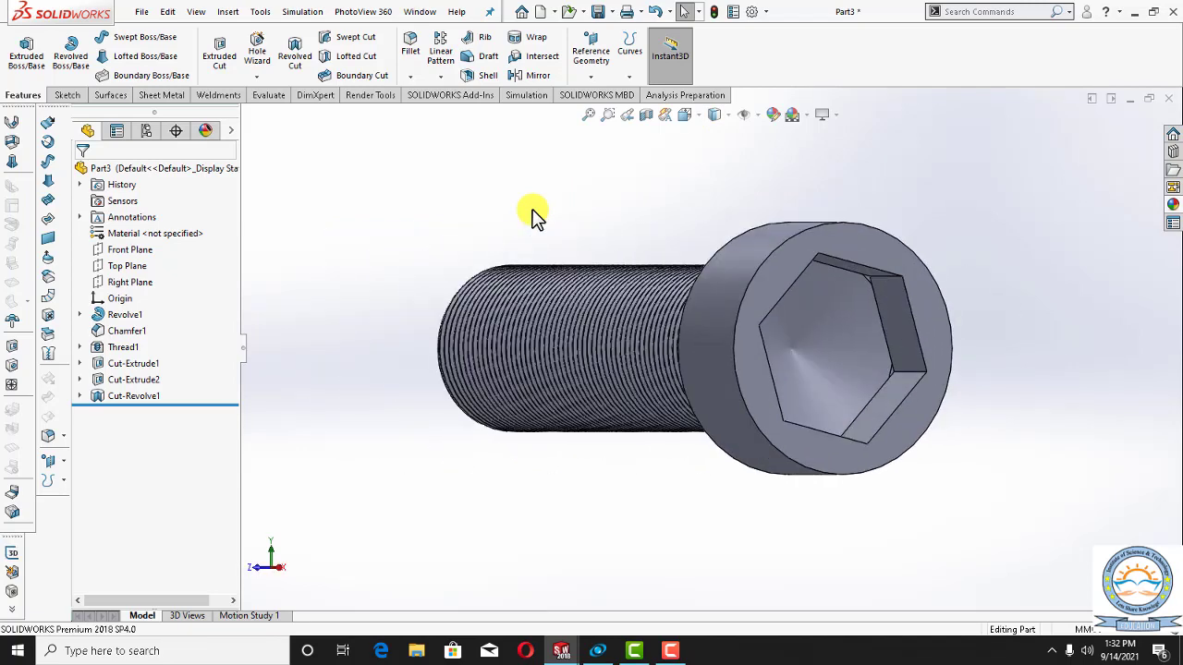
key("Up")
key("Up")
key("Up")
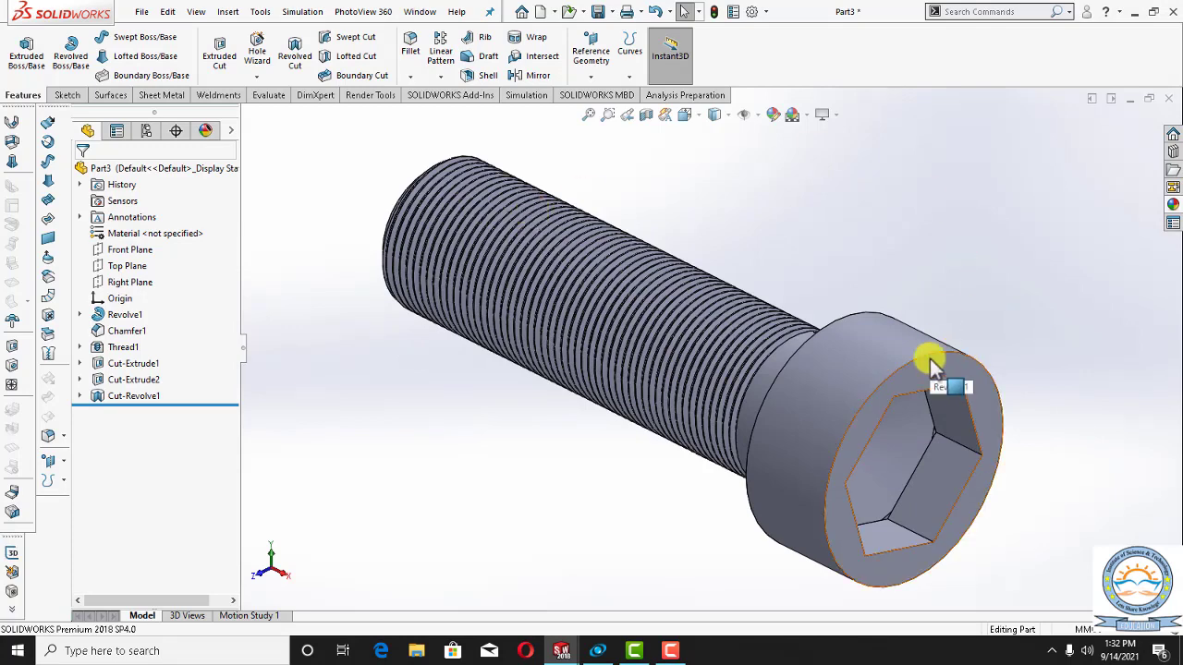
Fillet the outer circular edge of the bolt head's socket-side face with a 2 mm radius.
left_click(410, 77)
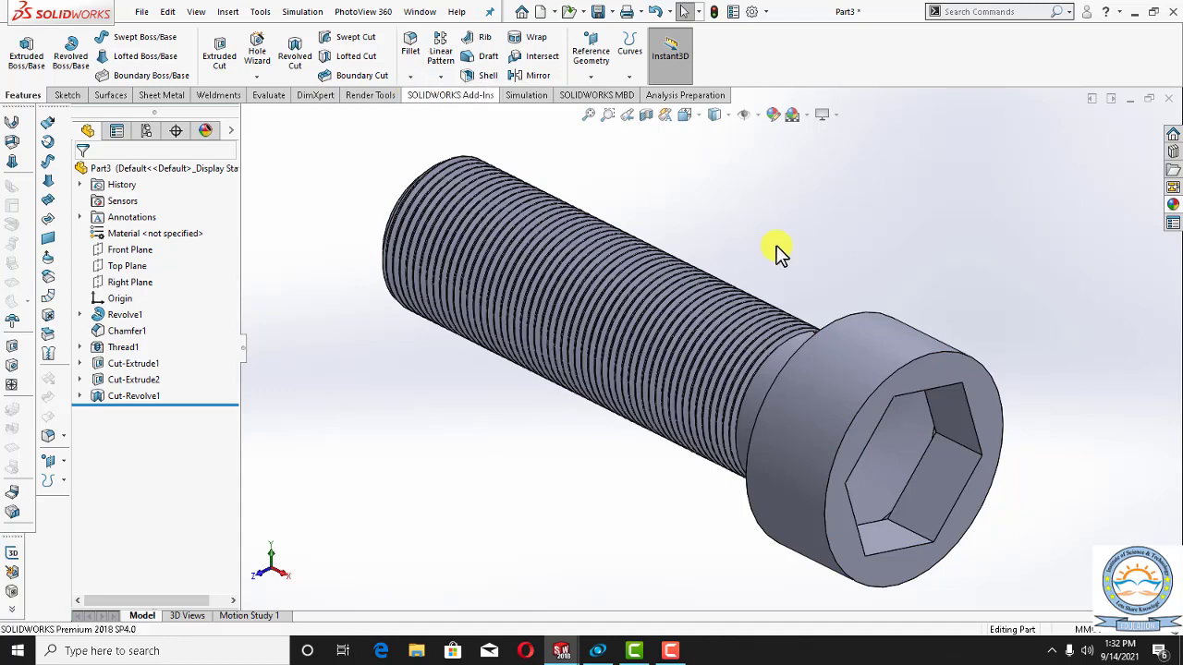
left_click(919, 357)
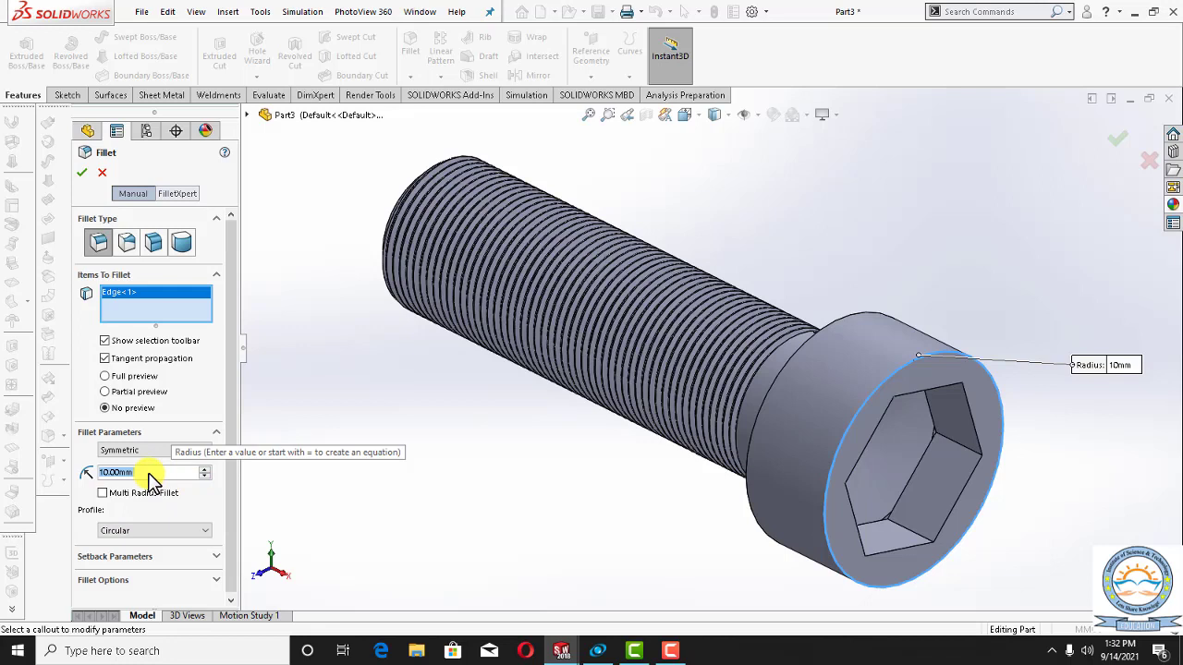
key("BackSpace")
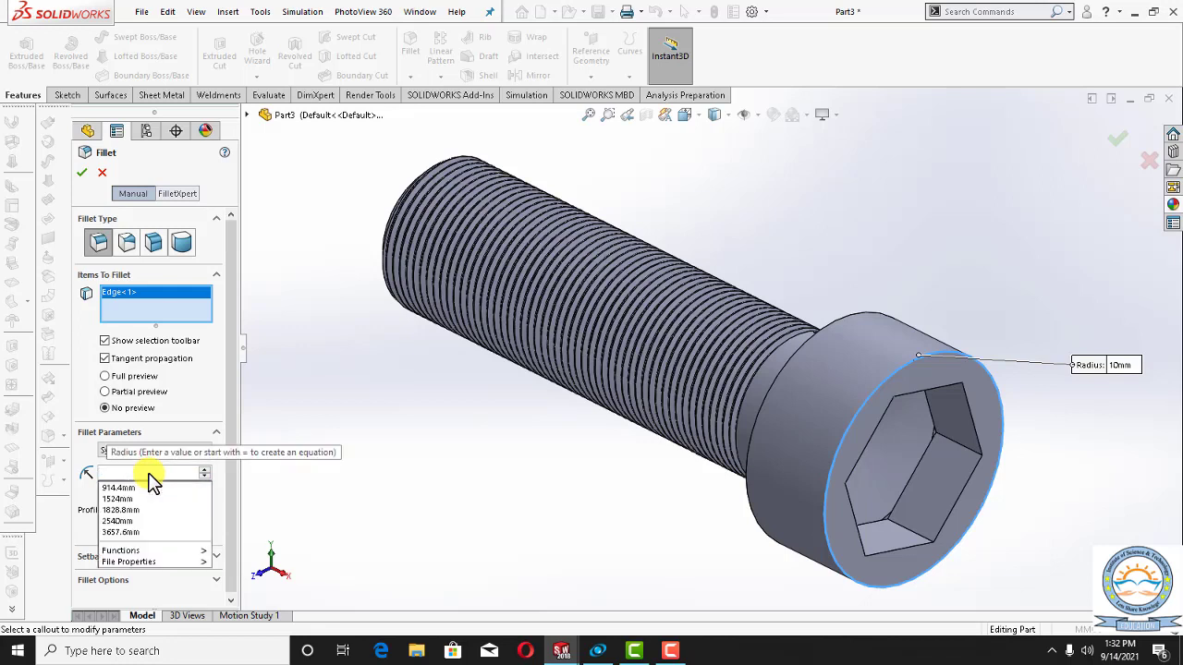
type("2")
key("Return")
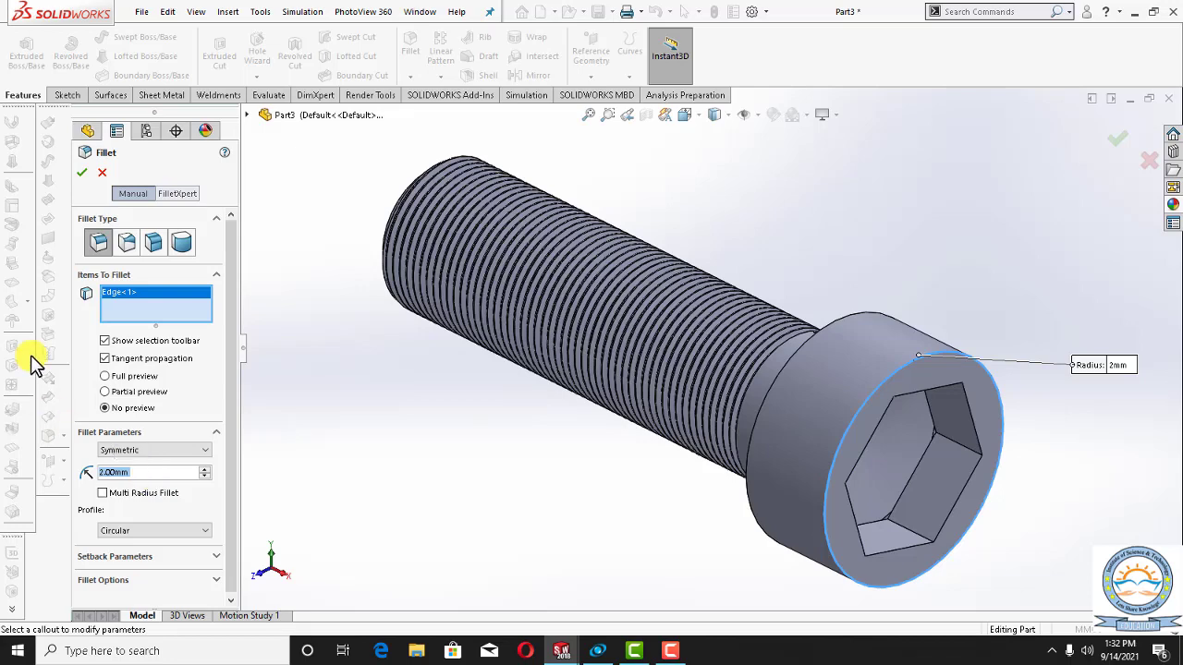
left_click(82, 174)
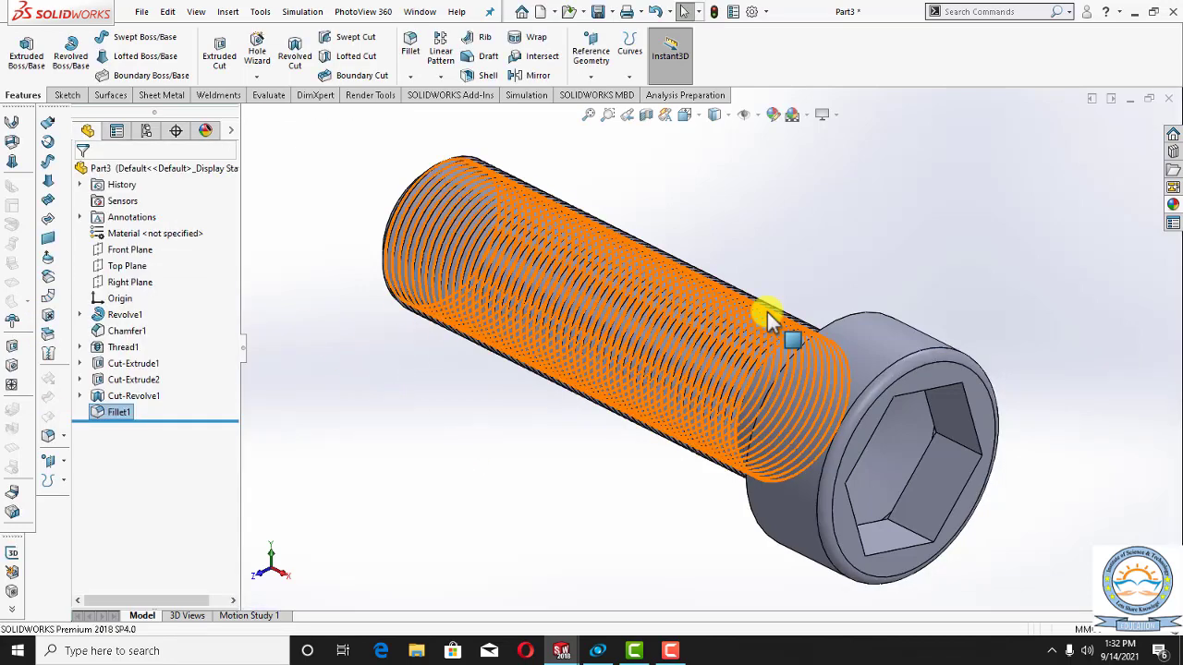
left_click(930, 242)
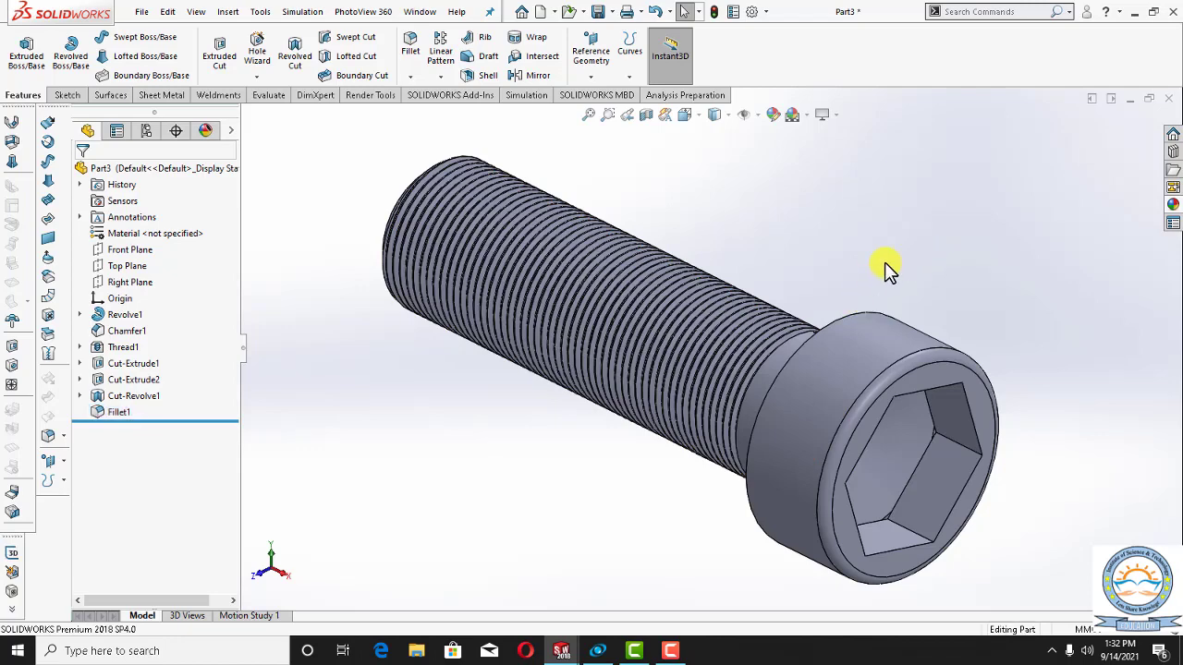
Examine the finished bolt from several angles, checking the filleted head, socket recess and threaded shank.
key("Left")
key("Left")
key("Left")
key("Left")
key("Left")
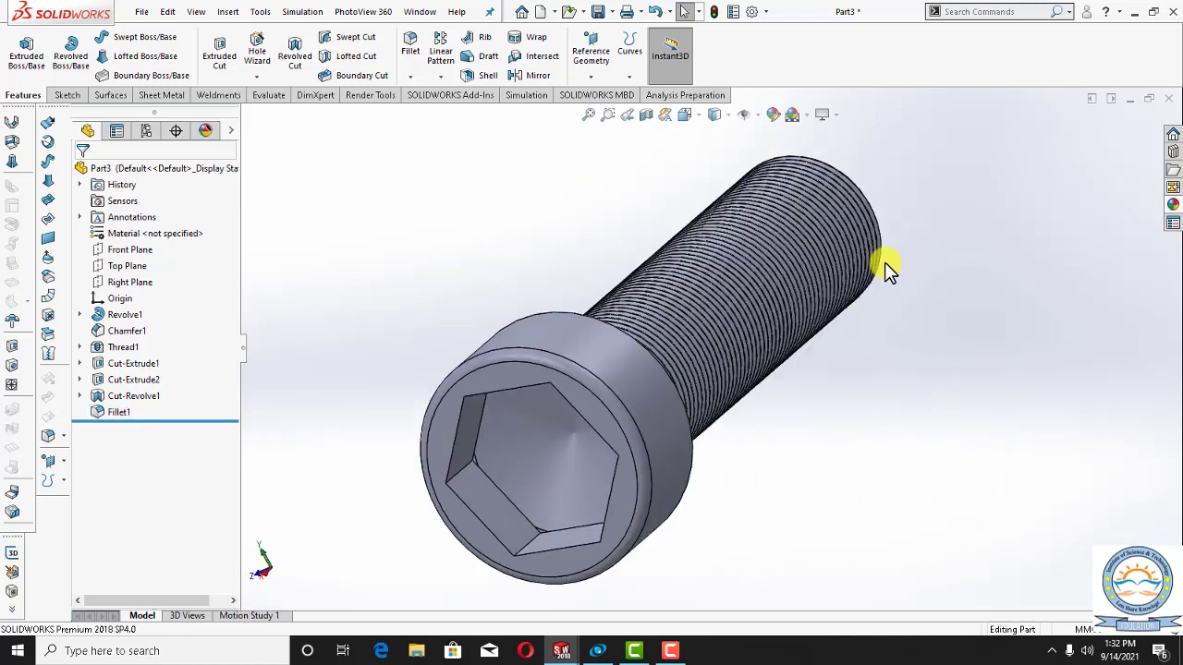
key("Up")
key("Up")
key("Up")
key("Down")
key("Down")
key("Left")
key("Left")
key("Left")
key("Left")
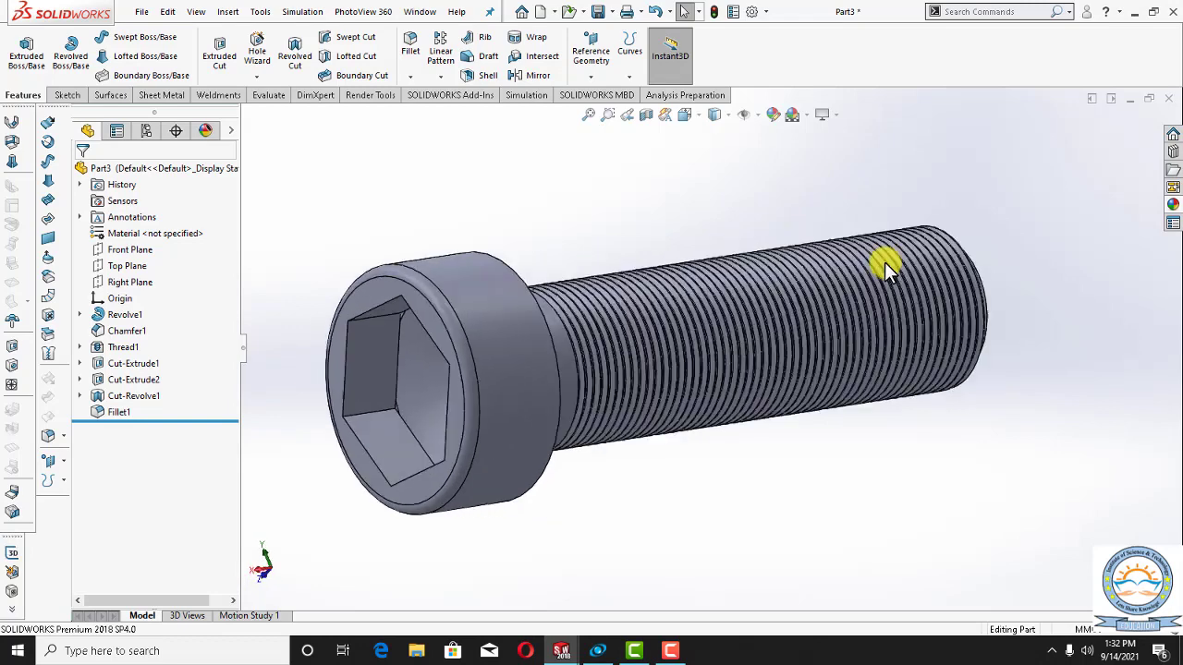
key("Right")
key("Right")
key("Right")
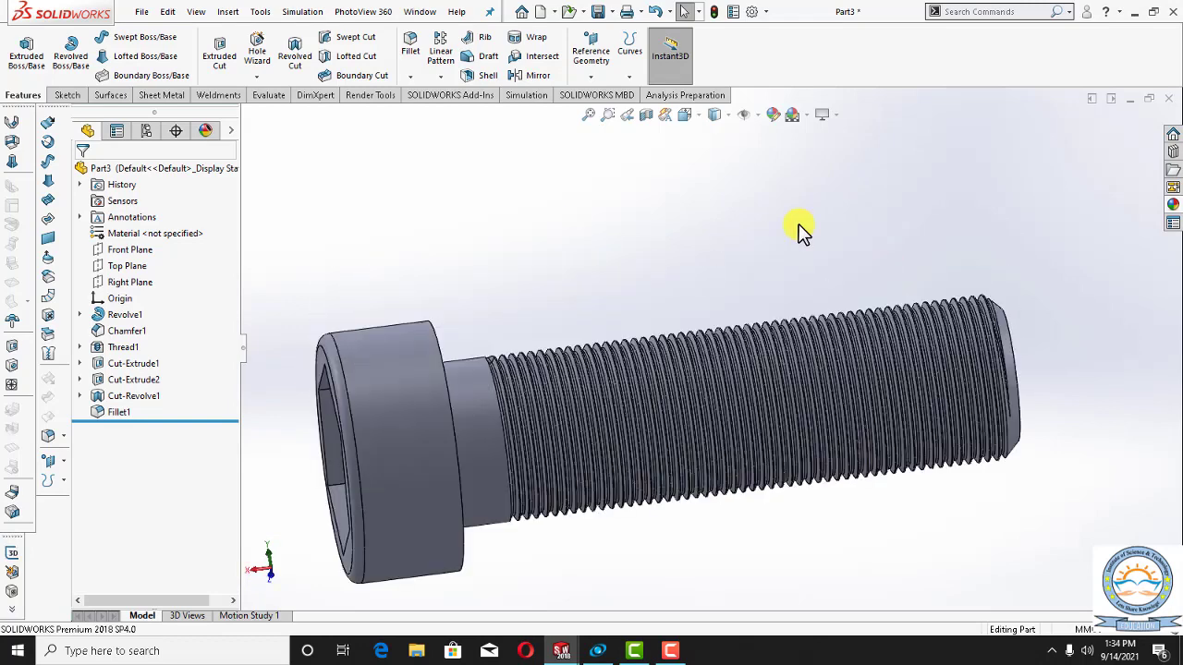